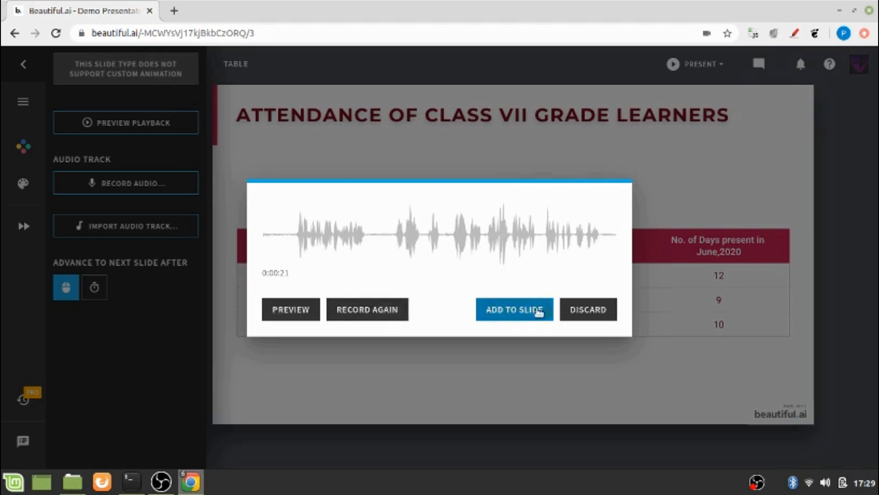
# Add the 21-second recorded narration to the attendance table slide as its audio track.
pyautogui.click(534, 310)
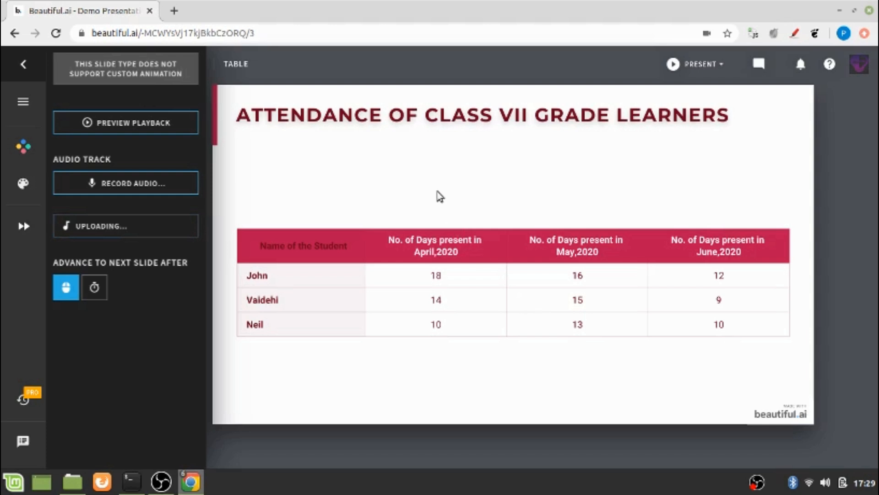
# Close the audio and animation settings and bring up the new-slide template gallery.
pyautogui.click(440, 196)
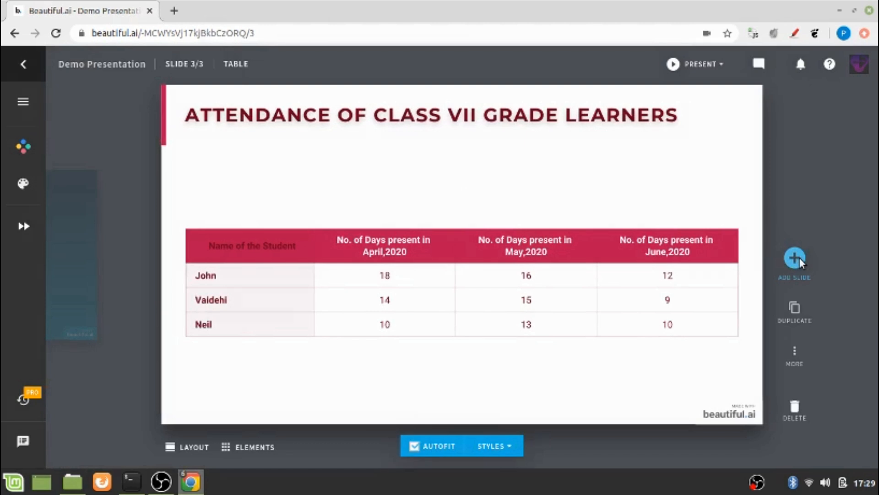
pyautogui.click(797, 258)
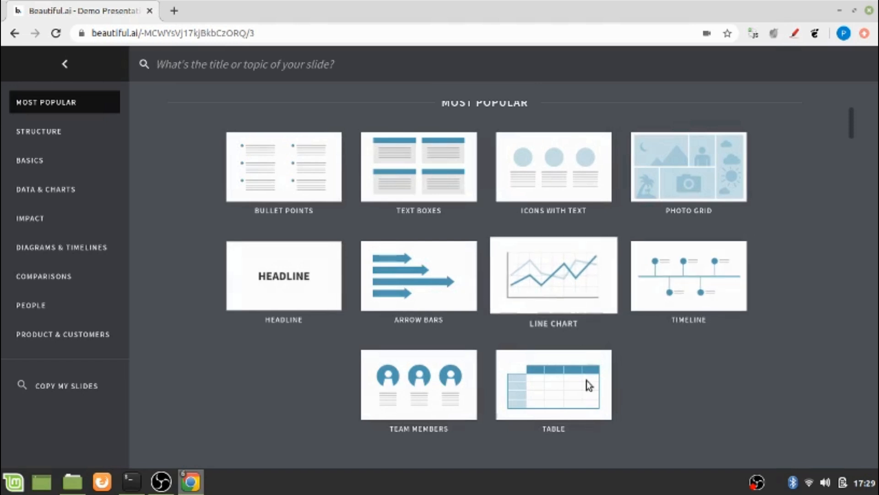
# Add a Line Chart slide and scale its title text down to 70%.
pyautogui.click(545, 296)
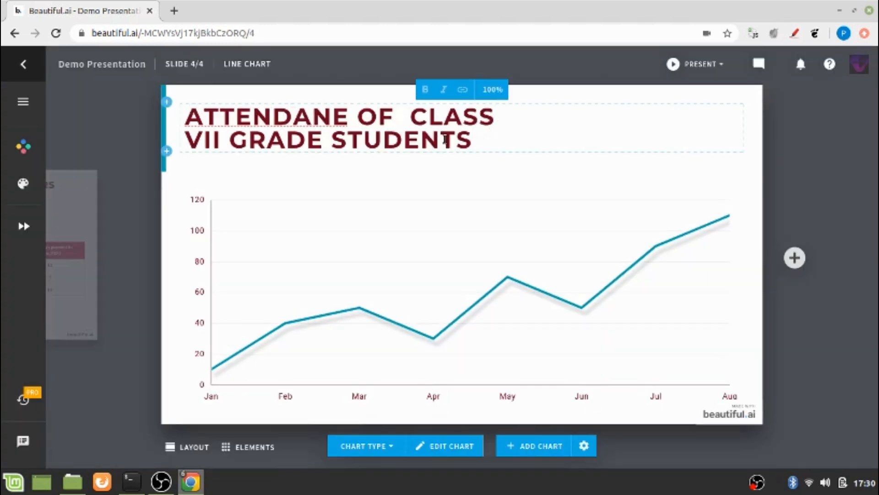
pyautogui.moveTo(483, 146); pyautogui.dragTo(185, 108)
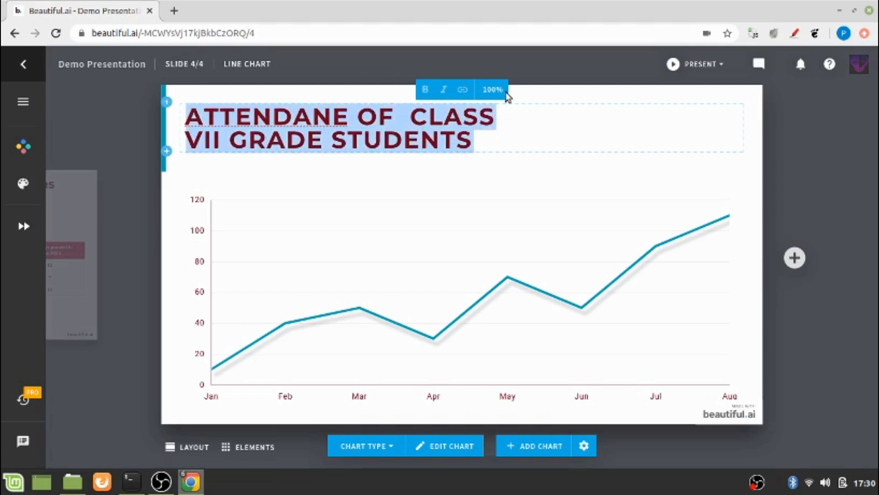
pyautogui.click(486, 89)
pyautogui.moveTo(510, 67); pyautogui.dragTo(496, 67)
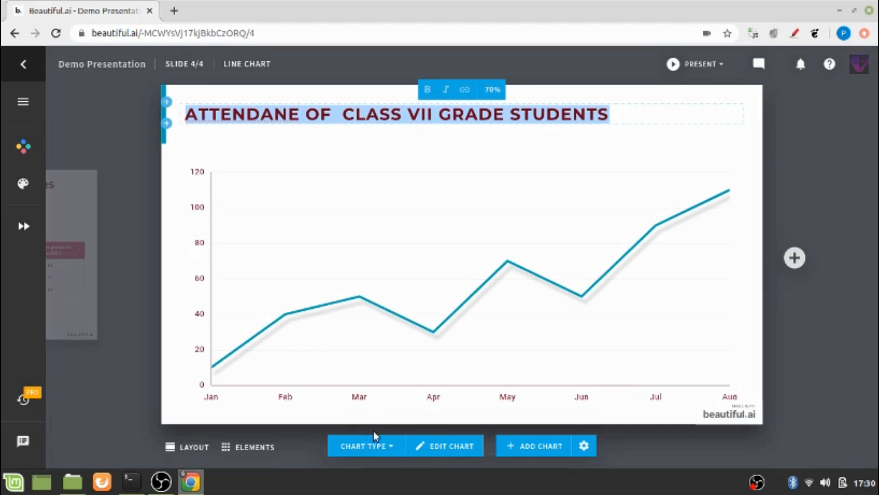
# Open the chart data editor and rename the data series to John.
pyautogui.click(447, 446)
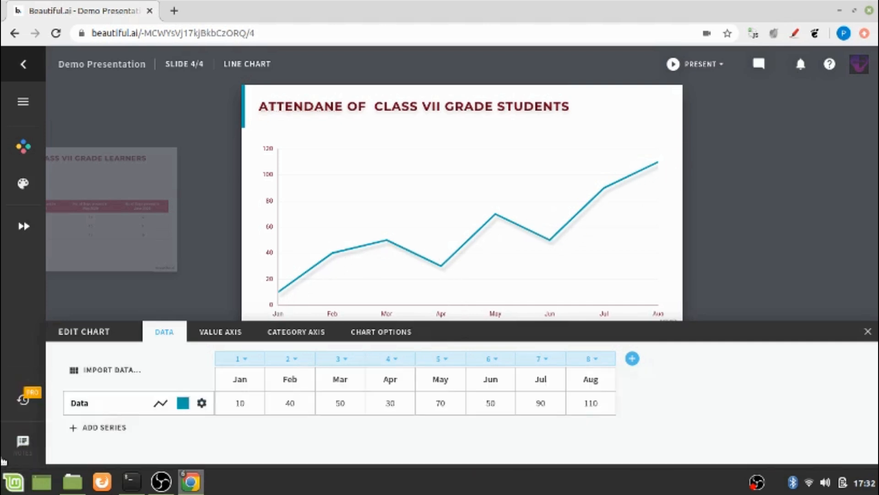
pyautogui.click(122, 398)
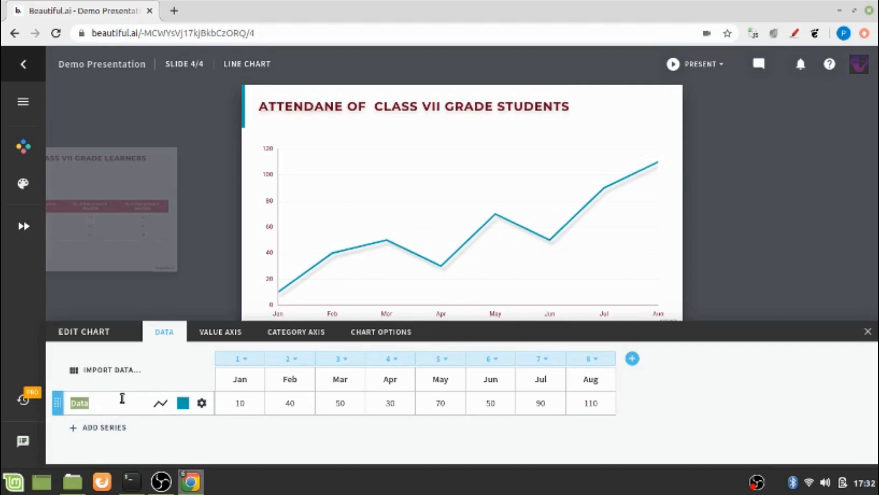
pyautogui.write('John')
pyautogui.click(337, 409)
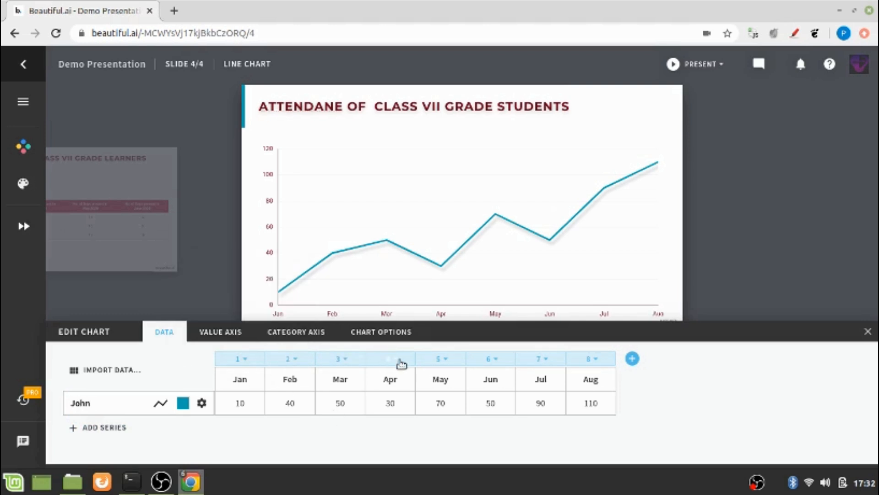
# Delete the Jan, Feb, Mar, Jul and Aug columns, leaving Apr, May and Jun.
pyautogui.click(245, 361)
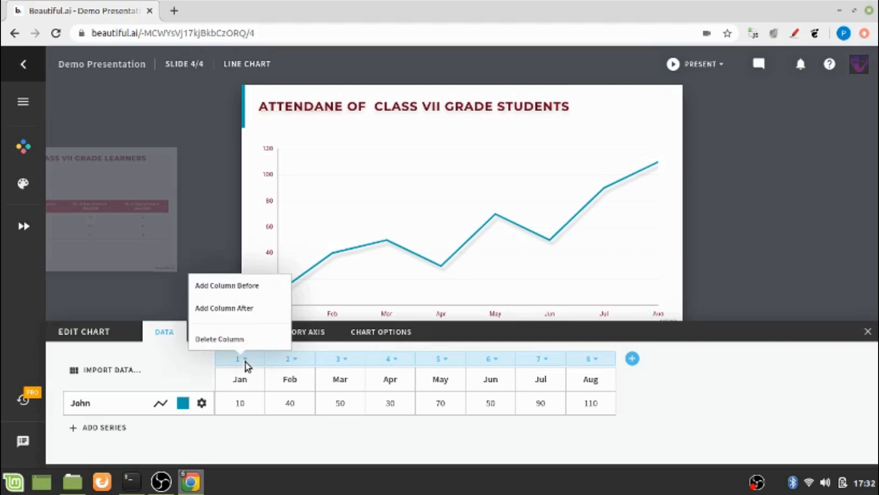
pyautogui.click(228, 337)
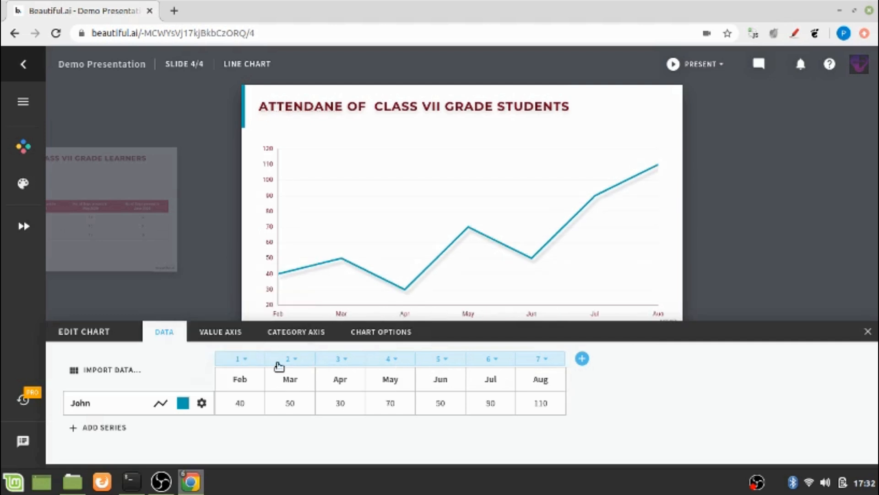
pyautogui.click(249, 364)
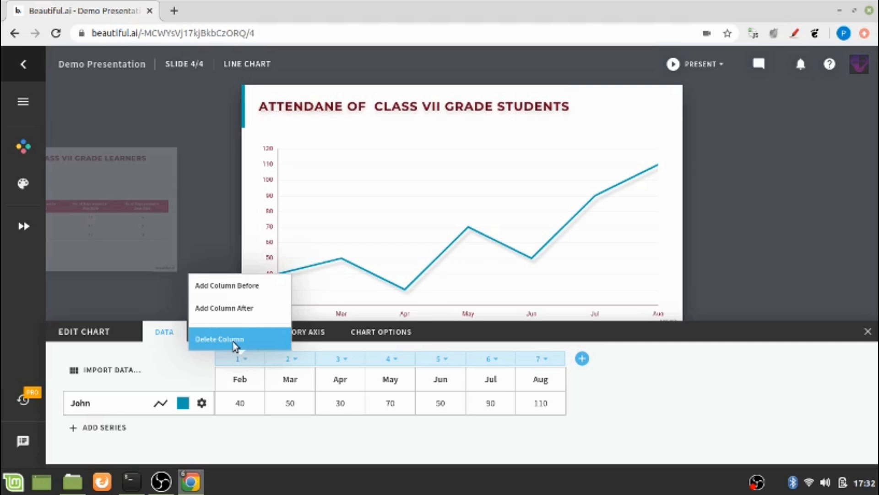
pyautogui.click(236, 343)
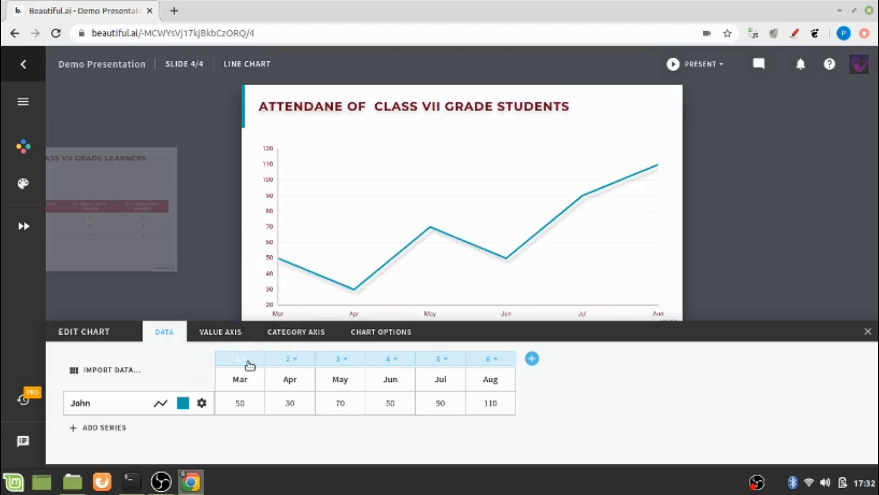
pyautogui.click(249, 365)
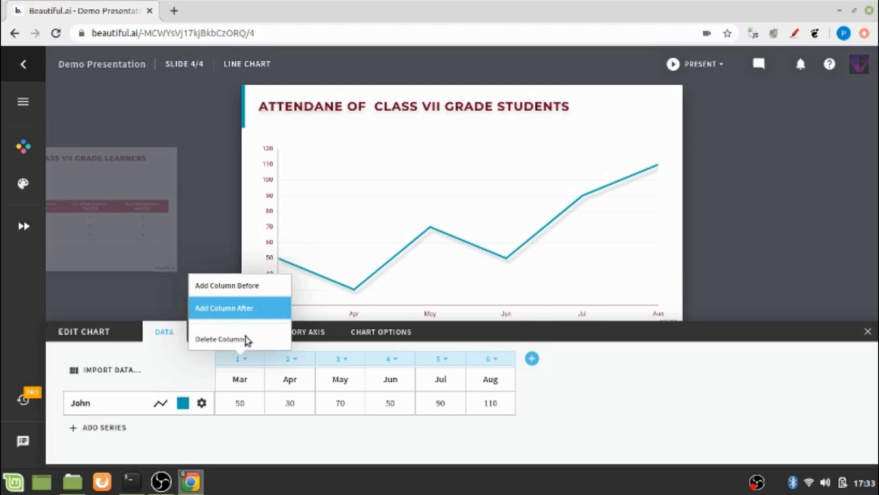
pyautogui.click(241, 345)
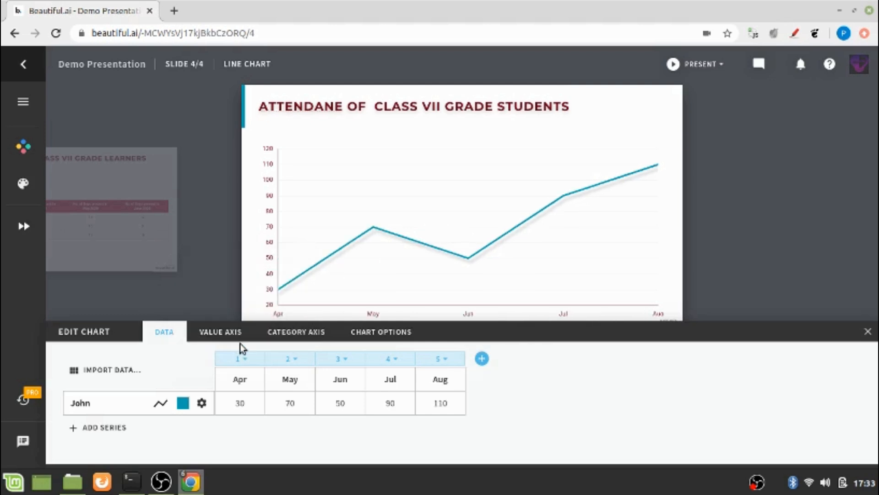
pyautogui.click(411, 367)
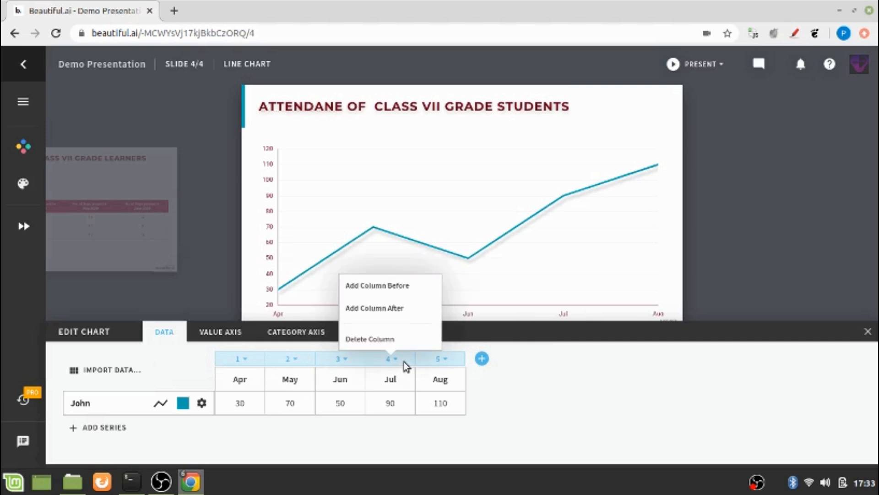
pyautogui.click(384, 343)
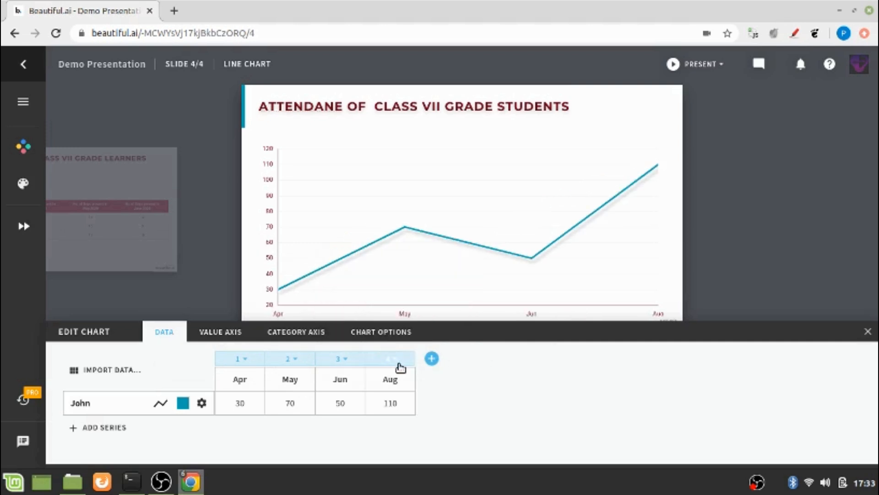
pyautogui.click(397, 362)
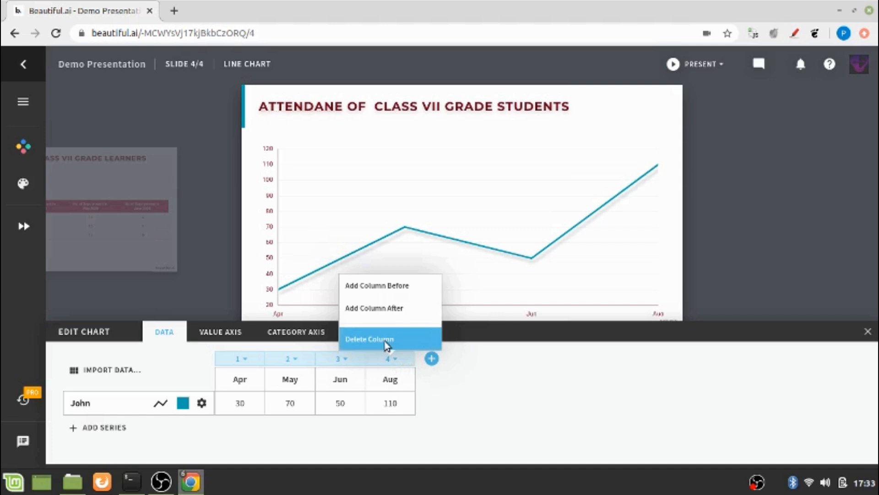
pyautogui.click(385, 340)
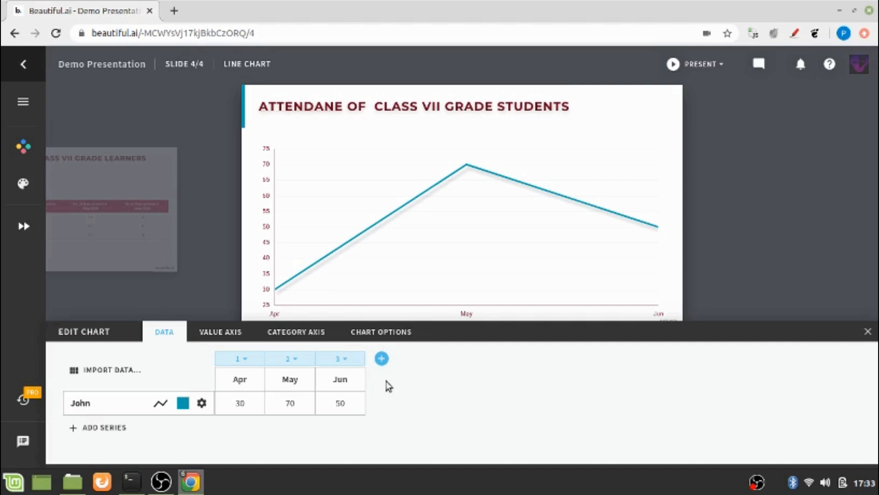
pyautogui.click(239, 402)
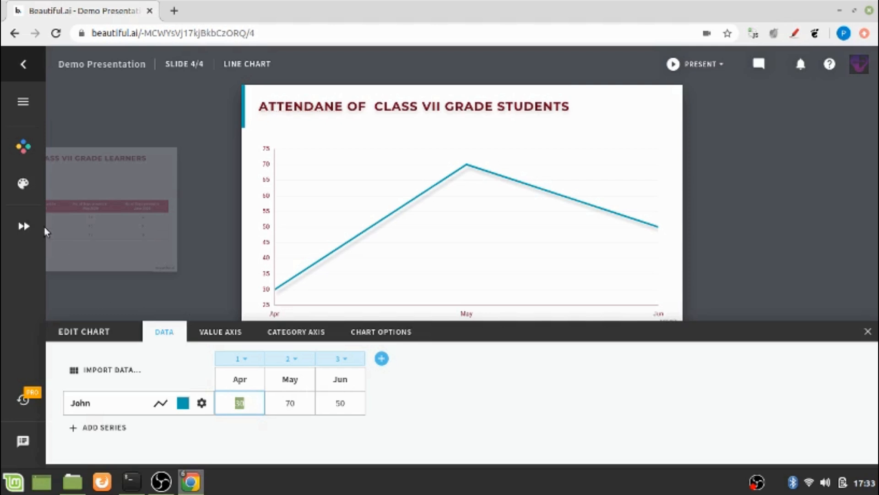
# Enter John's attendance as 18, 16 and 12 for Apr, May and Jun.
pyautogui.write('18')
pyautogui.click(288, 406)
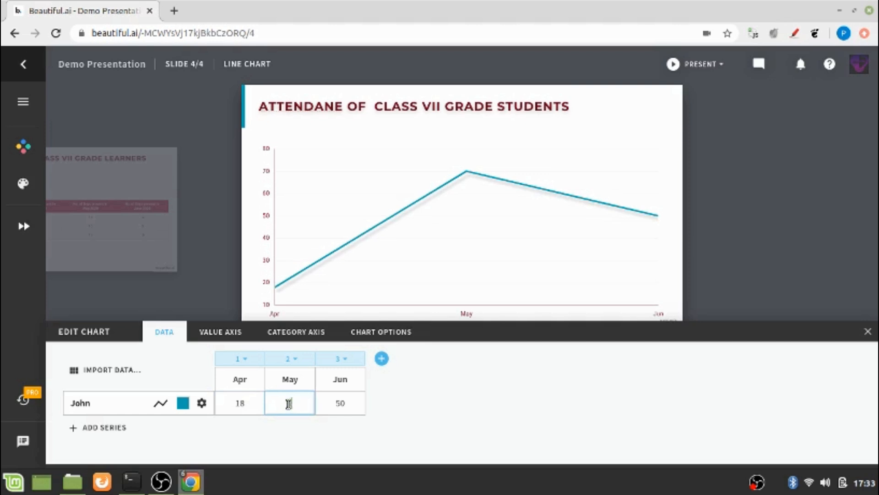
pyautogui.write('16')
pyautogui.click(347, 405)
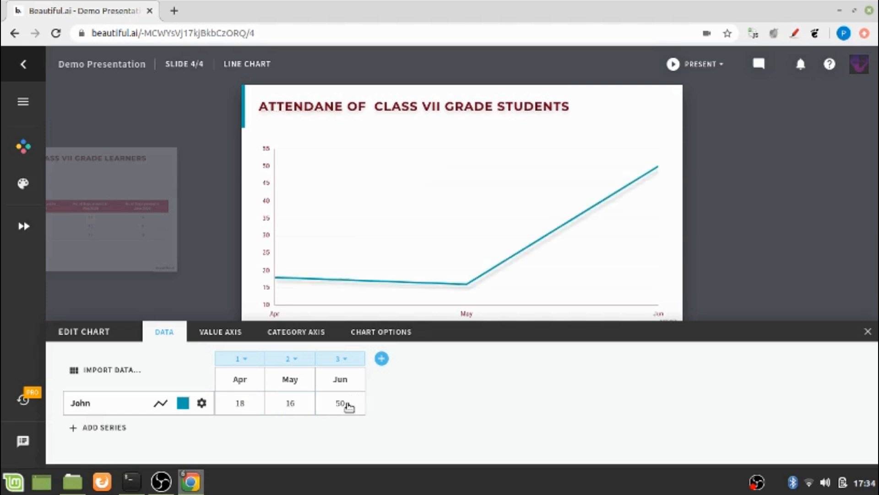
pyautogui.write('12')
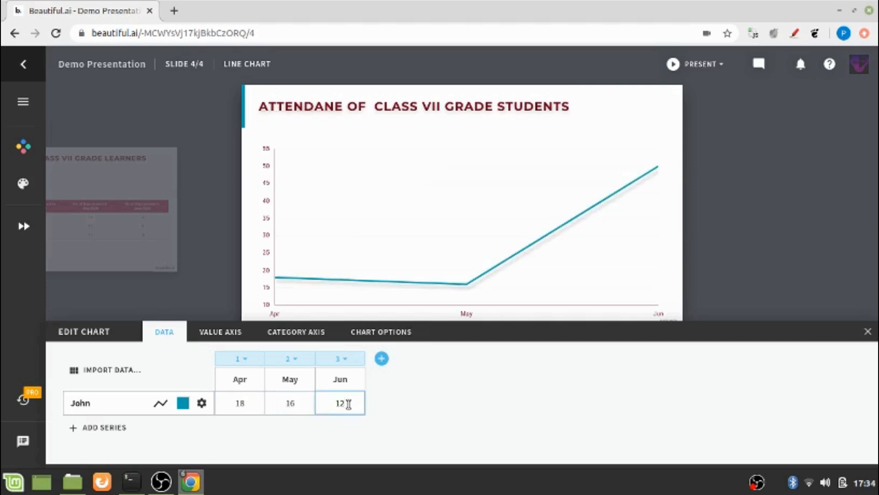
pyautogui.press('Escape')
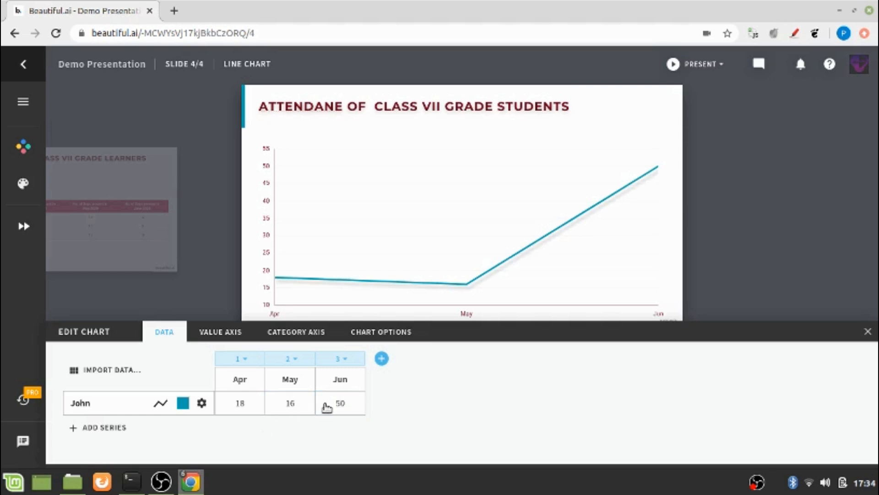
pyautogui.click(345, 404)
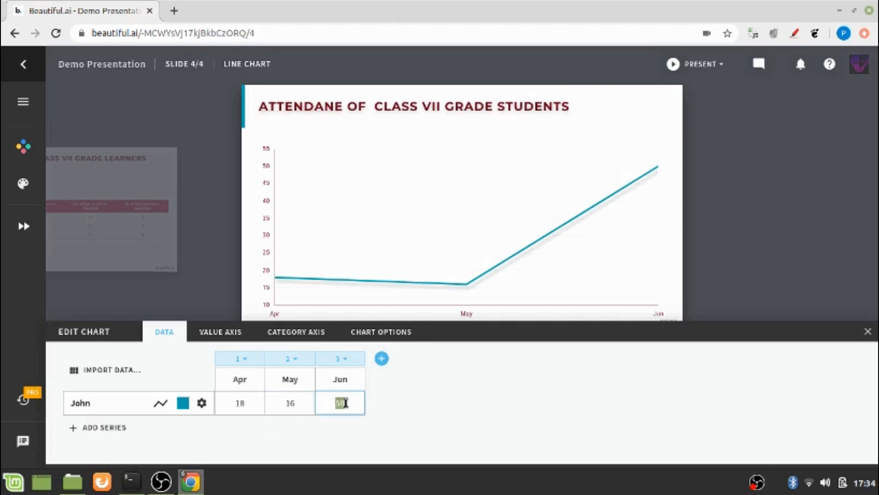
pyautogui.write('12')
pyautogui.press('Return')
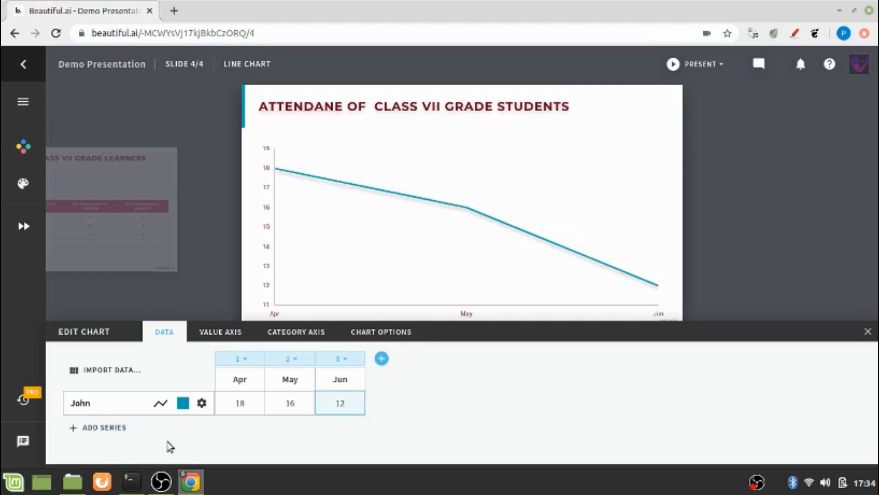
# Add a second series named Vaidehi with Apr–Jun values 14, 15 and 9.
pyautogui.click(111, 428)
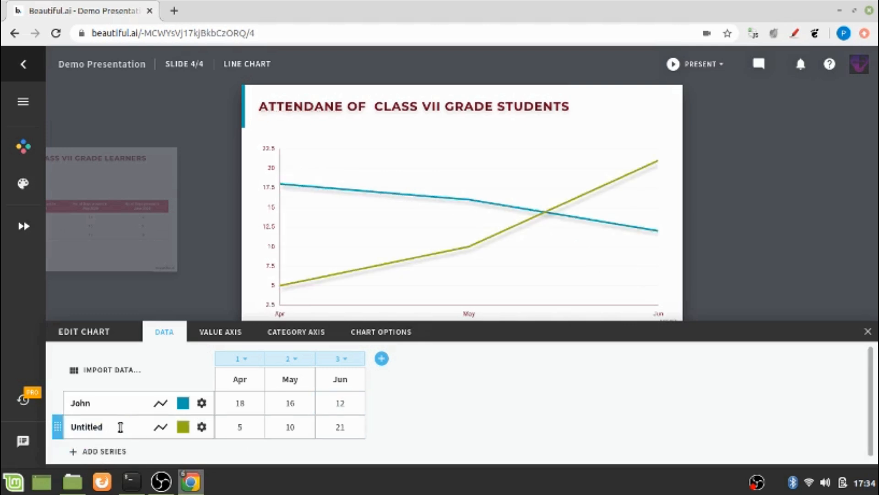
pyautogui.moveTo(121, 427); pyautogui.dragTo(67, 426)
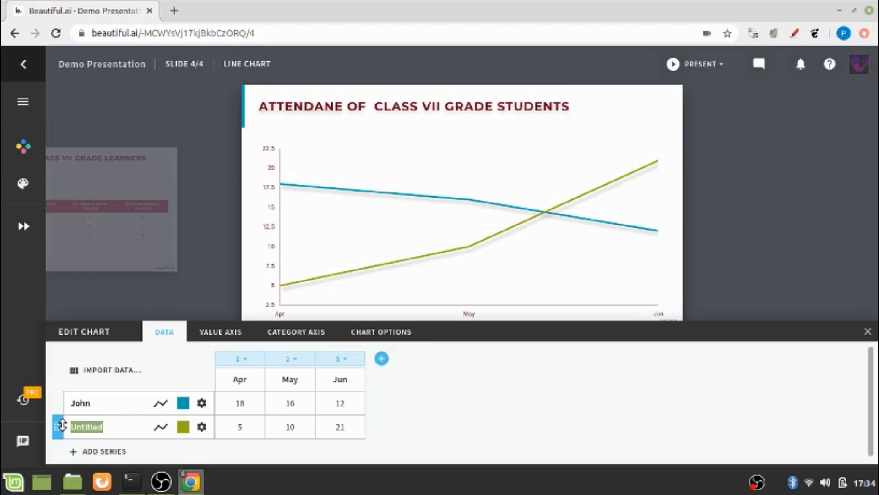
pyautogui.write('Vaidehi')
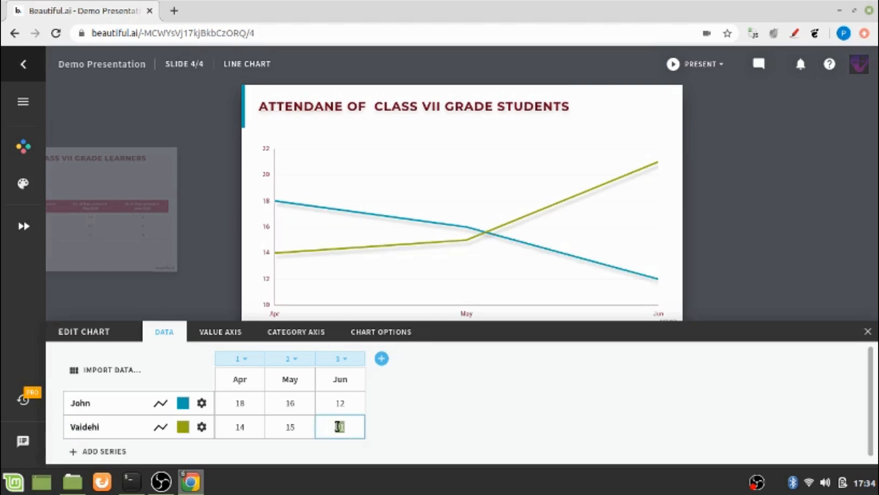
pyautogui.write('9')
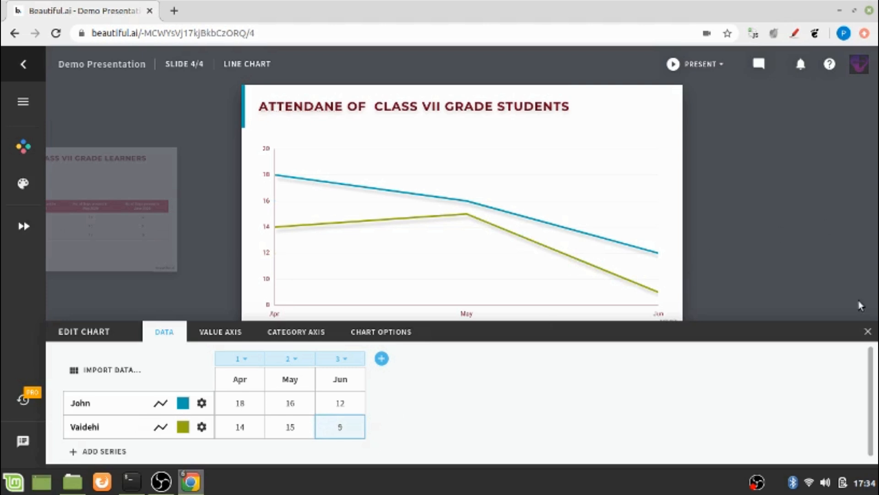
pyautogui.moveTo(871, 358); pyautogui.dragTo(869, 395)
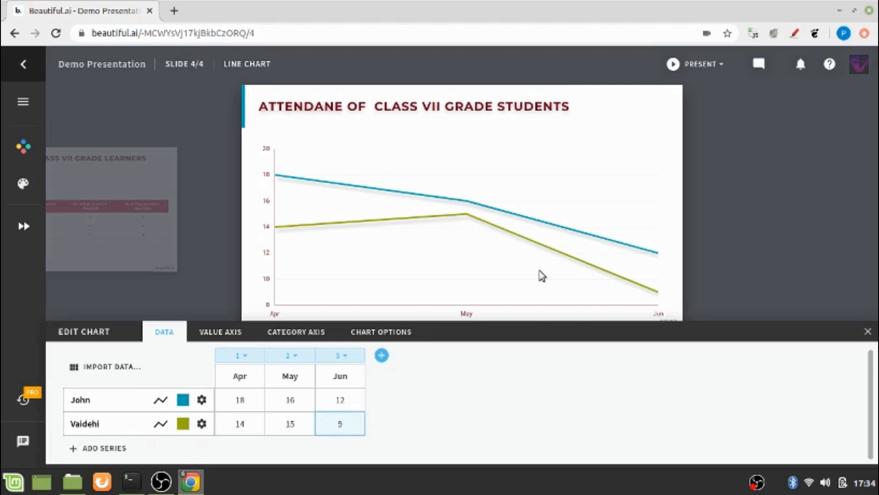
# Add a third series named Neil with Apr–Jun values 10, 13 and 10.
pyautogui.click(116, 447)
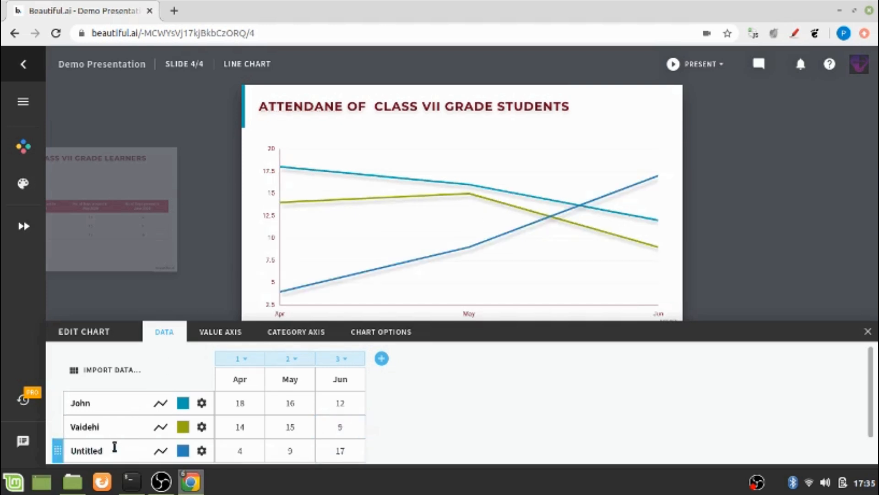
pyautogui.press('BackSpace')
pyautogui.press('BackSpace')
pyautogui.press('BackSpace')
pyautogui.press('BackSpace')
pyautogui.press('BackSpace')
pyautogui.press('BackSpace')
pyautogui.press('BackSpace')
pyautogui.write('Neil')
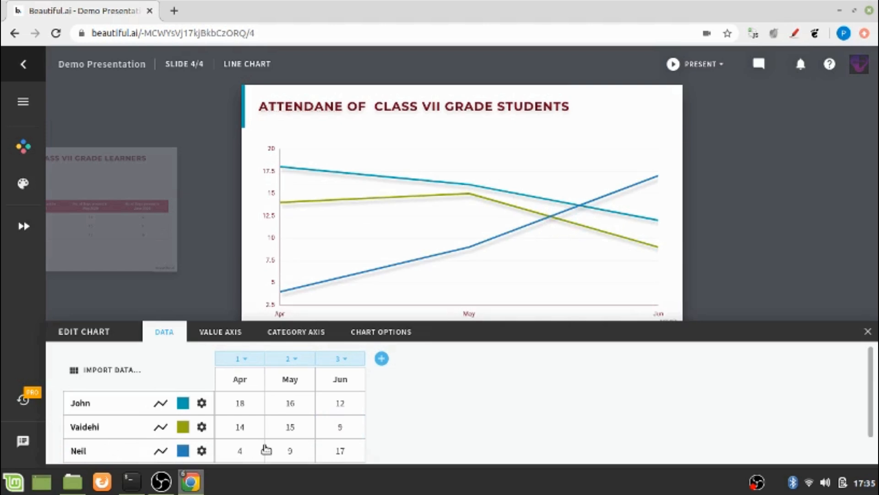
pyautogui.click(246, 451)
pyautogui.click(246, 452)
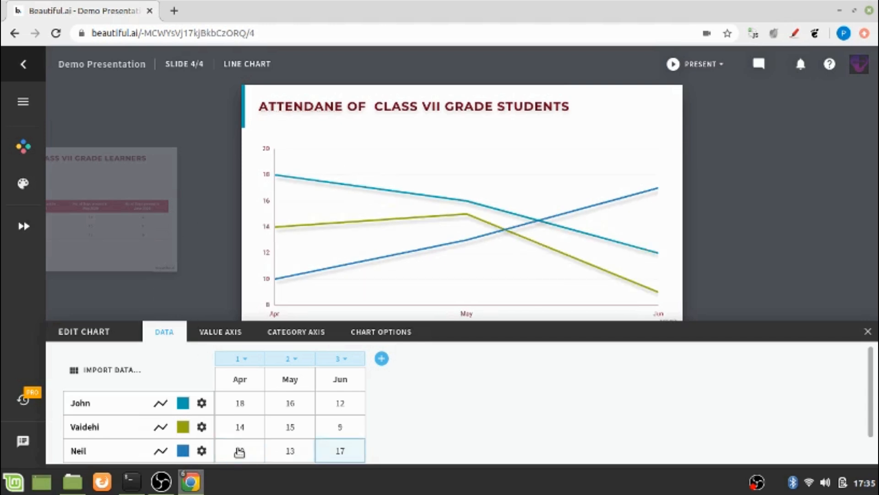
pyautogui.write('10')
pyautogui.press('Return')
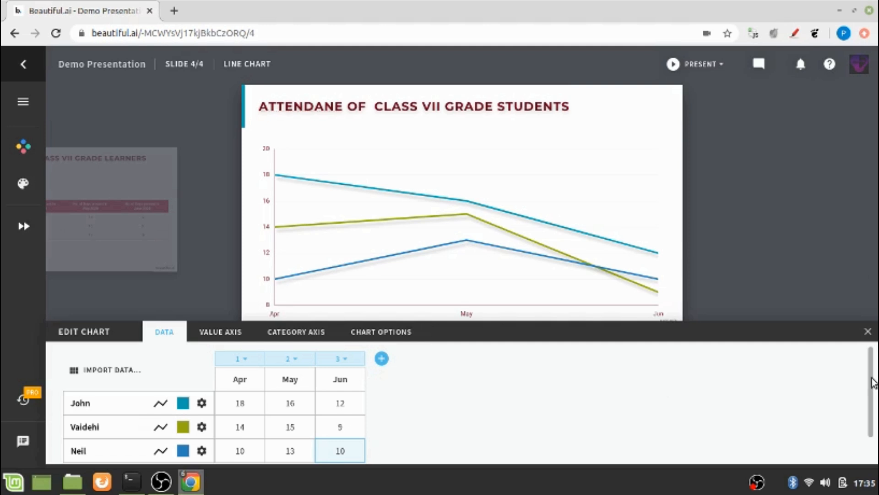
pyautogui.moveTo(871, 377)
pyautogui.mouseDown()
pyautogui.moveTo(871, 397)
pyautogui.moveTo(862, 367)
pyautogui.mouseUp()
# Make John's line orange and close the chart data editor.
pyautogui.click(187, 405)
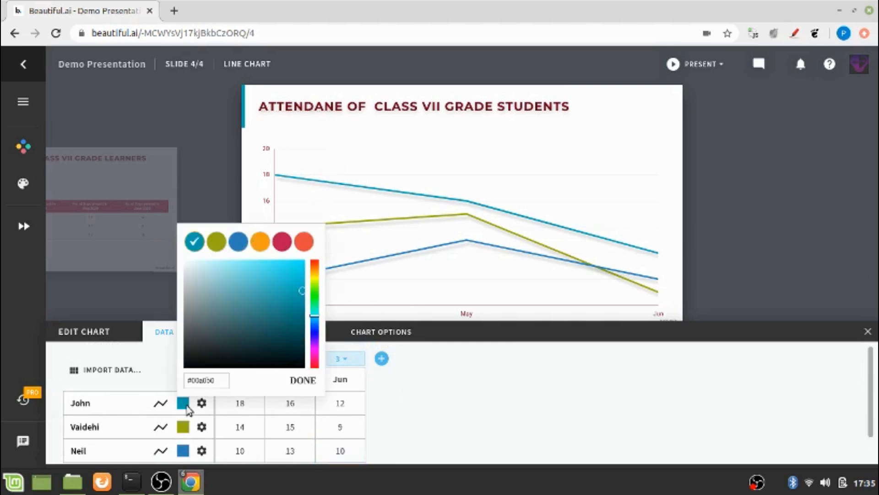
pyautogui.click(263, 247)
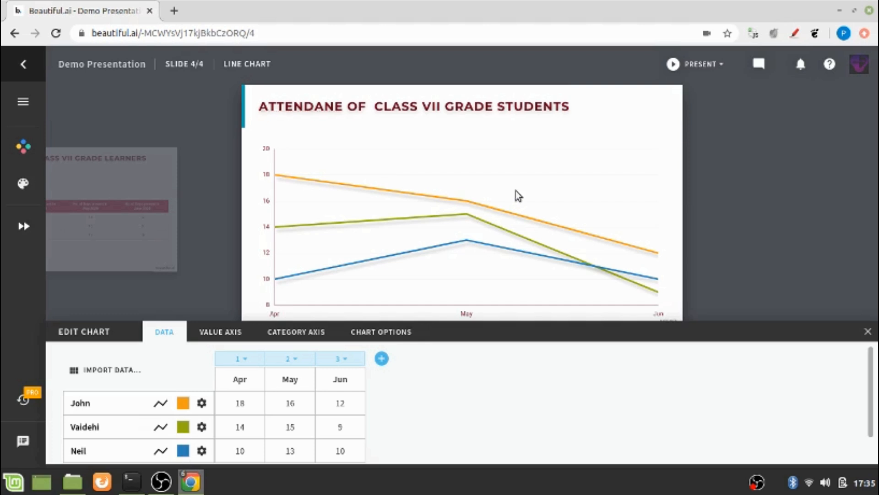
pyautogui.click(764, 168)
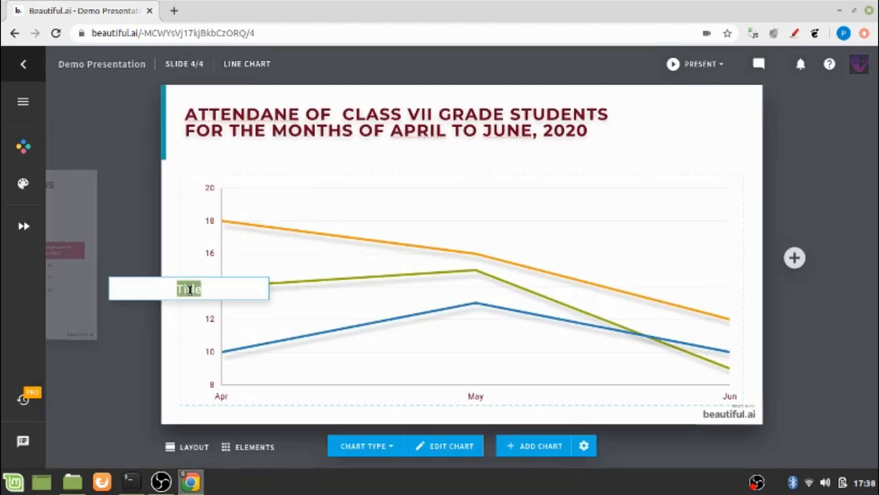
# Label the vertical axis 'No. of Days present'.
pyautogui.write('No o')
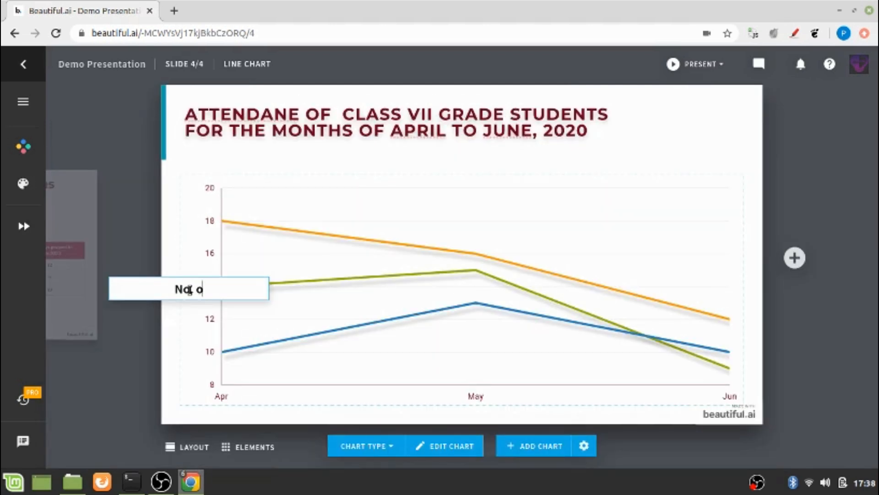
pyautogui.press('BackSpace')
pyautogui.press('BackSpace')
pyautogui.press('BackSpace')
pyautogui.press('BackSpace')
pyautogui.write('No. of Days')
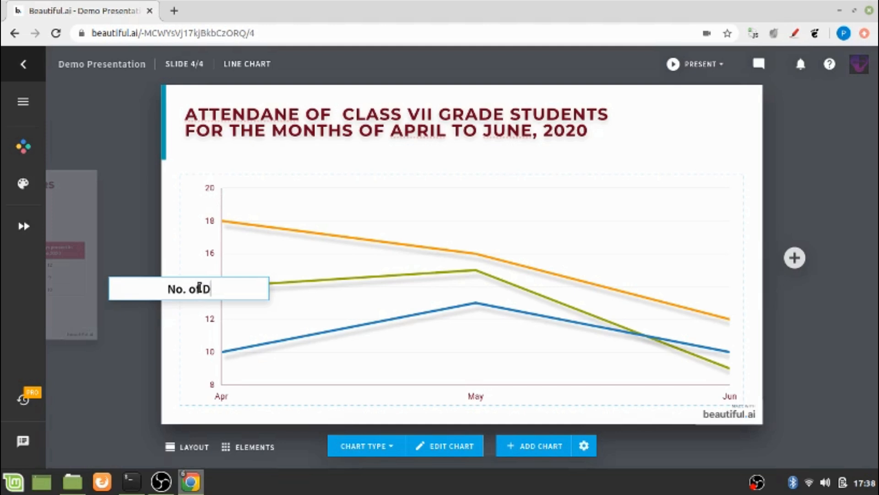
pyautogui.write('resent ')
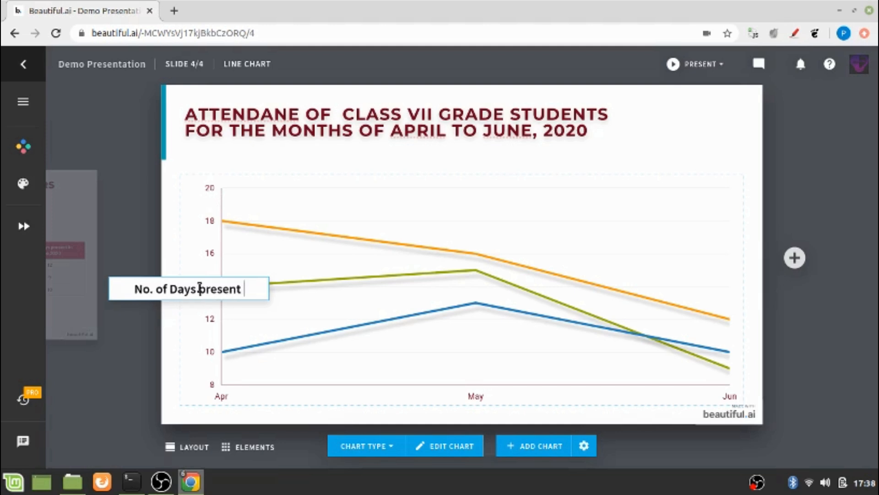
pyautogui.write('by the')
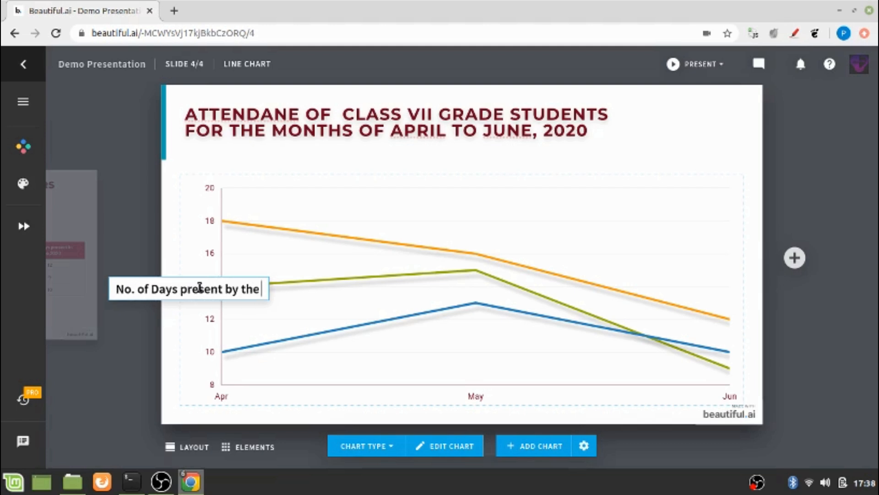
pyautogui.write(' sudent')
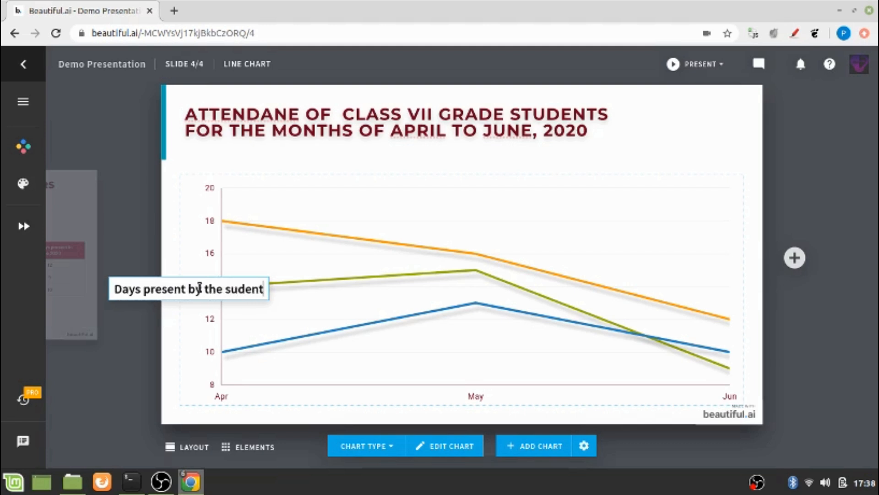
pyautogui.write('s')
pyautogui.press('BackSpace')
pyautogui.press('BackSpace')
pyautogui.press('BackSpace')
pyautogui.press('BackSpace')
pyautogui.press('BackSpace')
pyautogui.press('BackSpace')
pyautogui.press('BackSpace')
pyautogui.press('BackSpace')
pyautogui.press('BackSpace')
pyautogui.press('BackSpace')
pyautogui.press('BackSpace')
pyautogui.press('BackSpace')
pyautogui.press('BackSpace')
pyautogui.press('BackSpace')
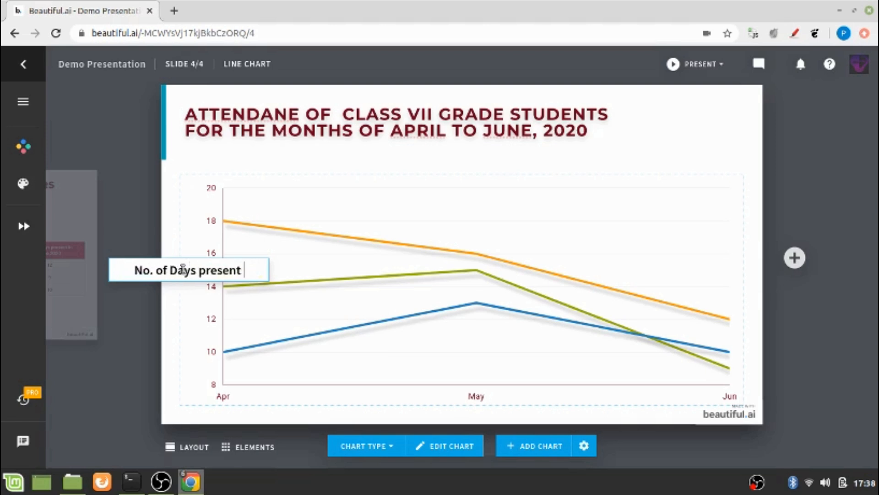
pyautogui.click(347, 308)
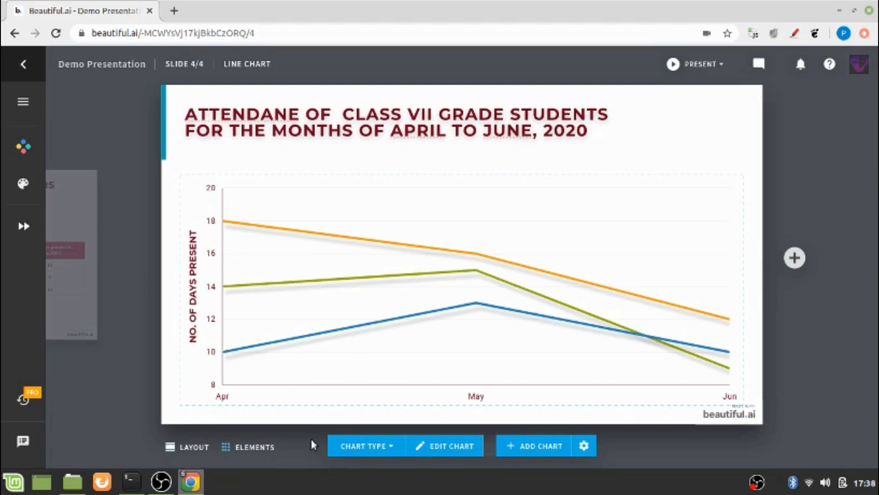
# Switch on the Category Axis title in the chart editor, then close the editor.
pyautogui.click(443, 447)
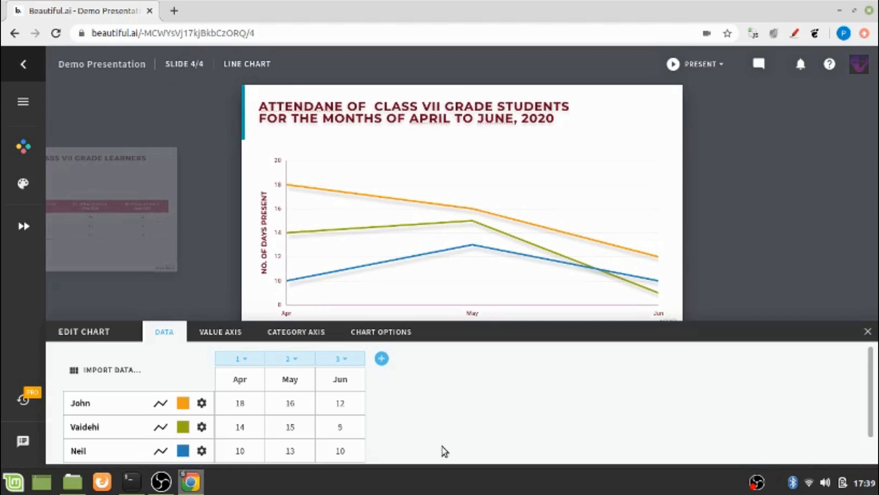
pyautogui.click(282, 339)
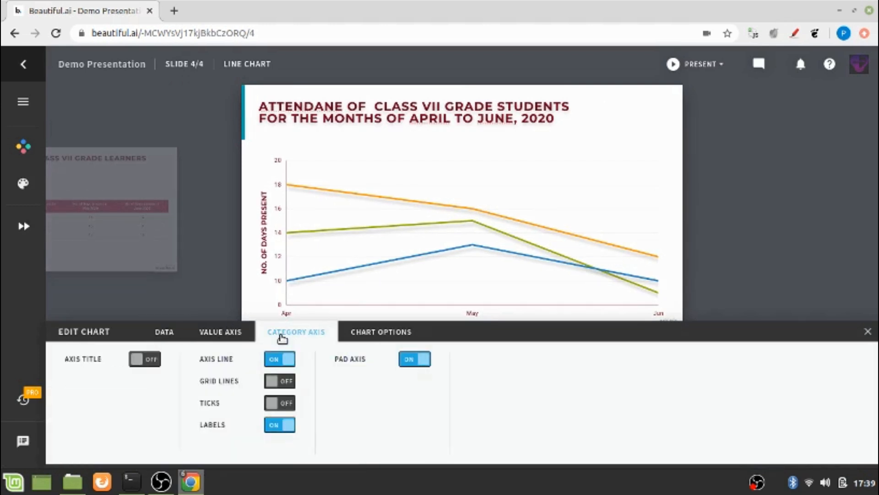
pyautogui.click(145, 362)
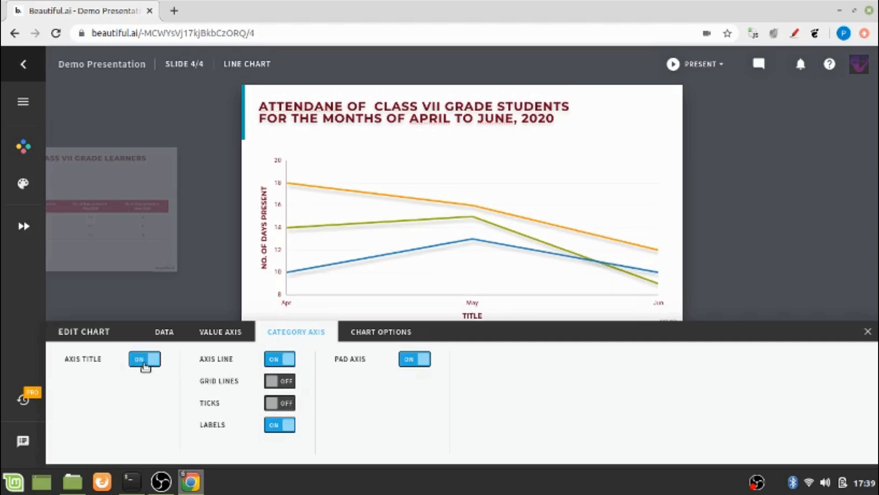
pyautogui.click(475, 311)
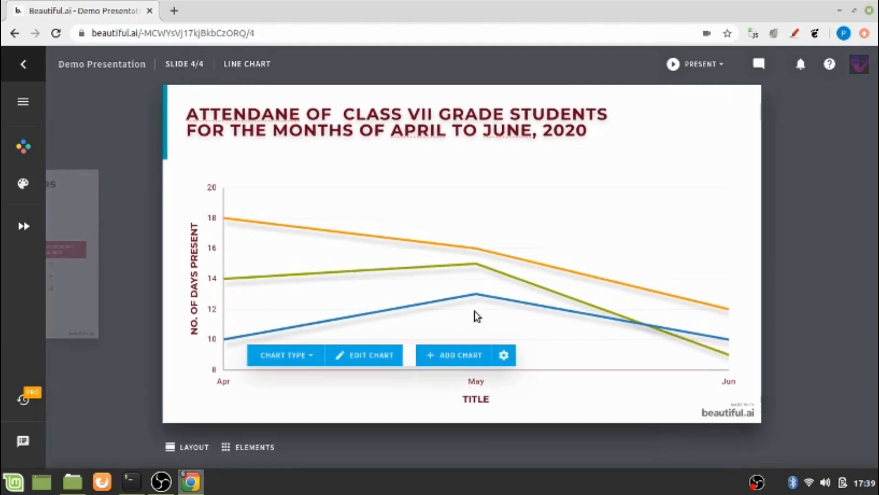
# Replace the month axis placeholder TITLE with 'Months'.
pyautogui.click(472, 396)
pyautogui.doubleClick(470, 393)
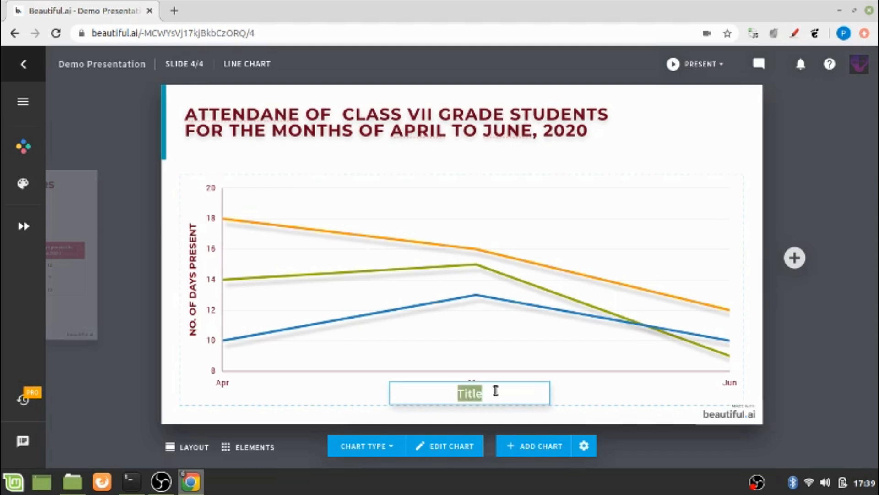
pyautogui.write('Months')
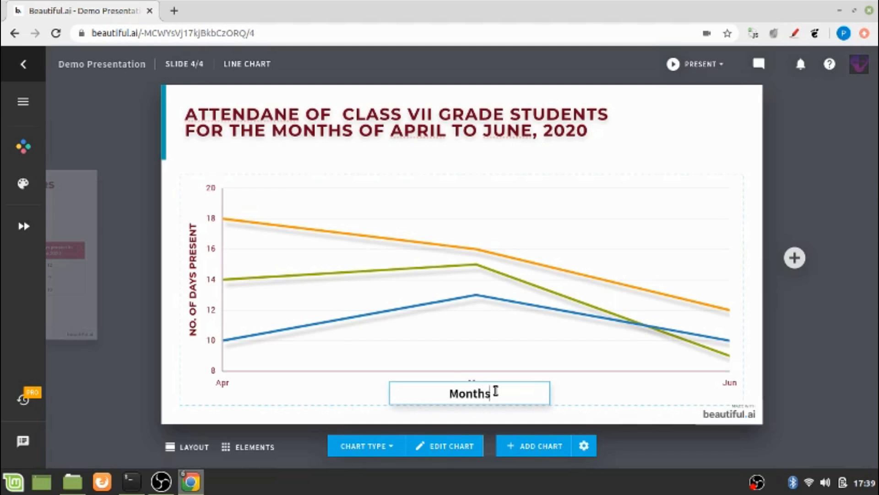
pyautogui.click(631, 390)
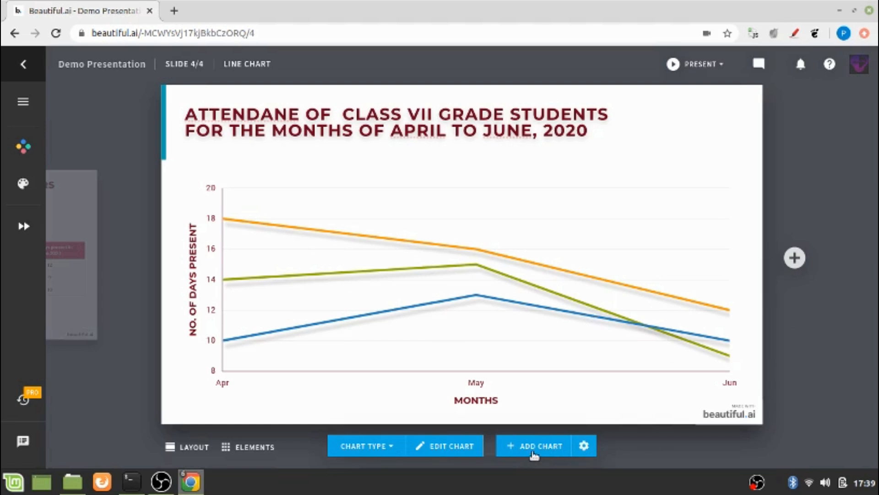
# Review the Show Chart Title and Chart Type options without changes, then bring up the Elements gallery.
pyautogui.click(583, 447)
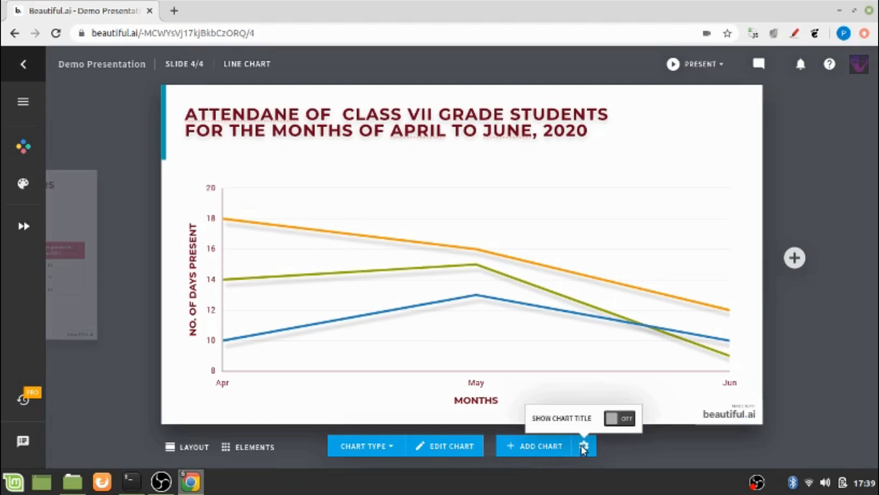
pyautogui.click(581, 384)
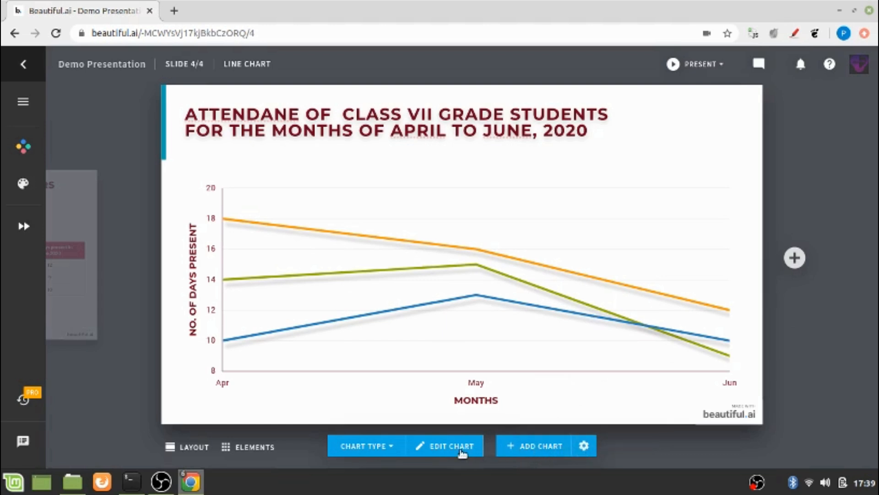
pyautogui.click(370, 450)
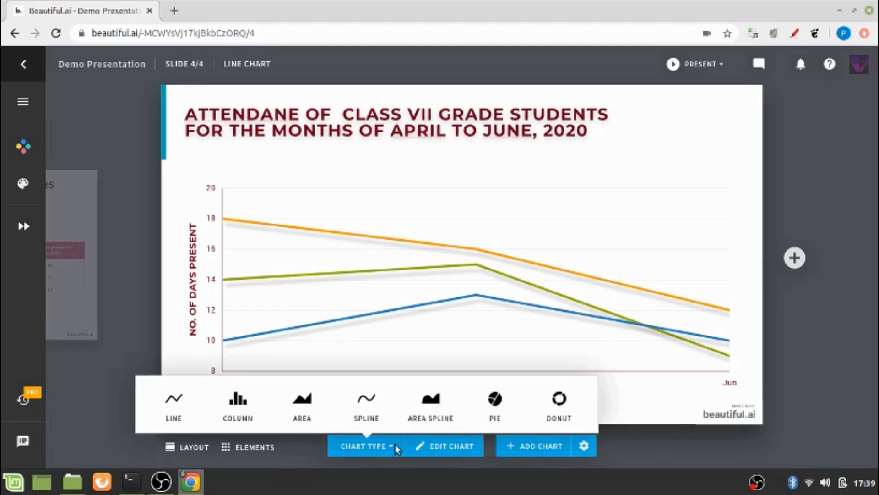
pyautogui.click(651, 377)
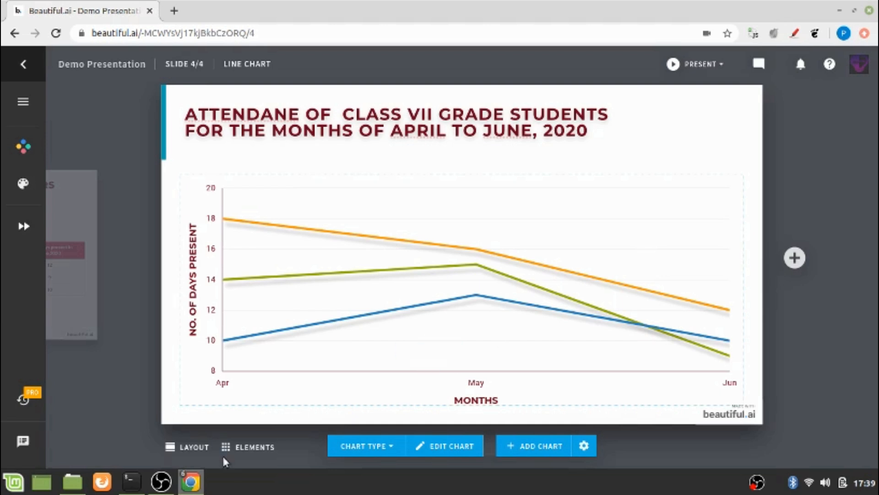
pyautogui.click(261, 451)
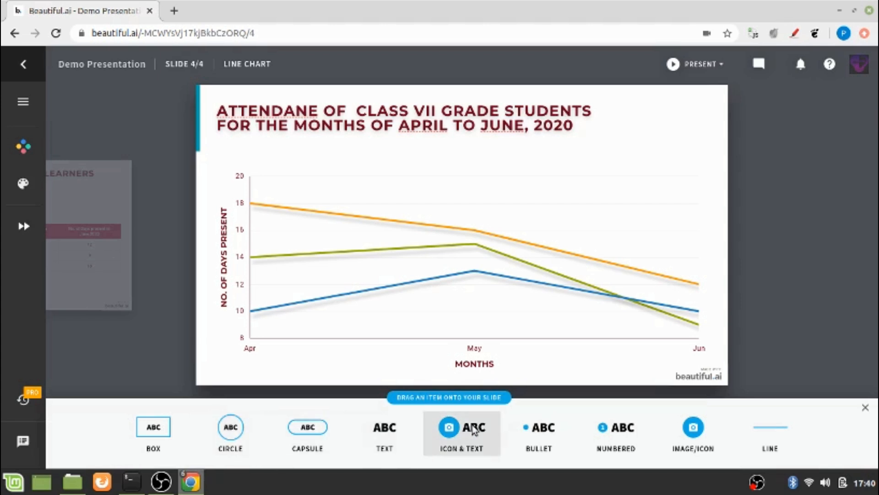
# Add an icon-and-text element labelled with the first student's name above the orange line's start.
pyautogui.moveTo(461, 428); pyautogui.dragTo(342, 157)
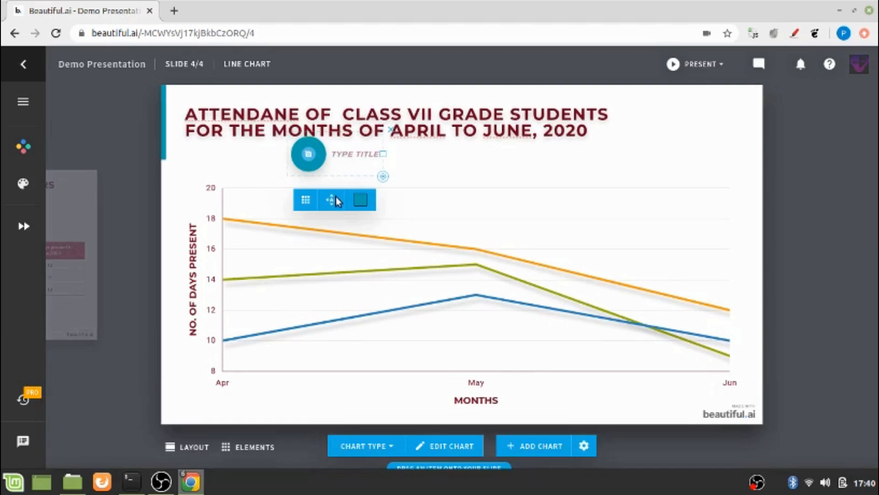
pyautogui.click(346, 158)
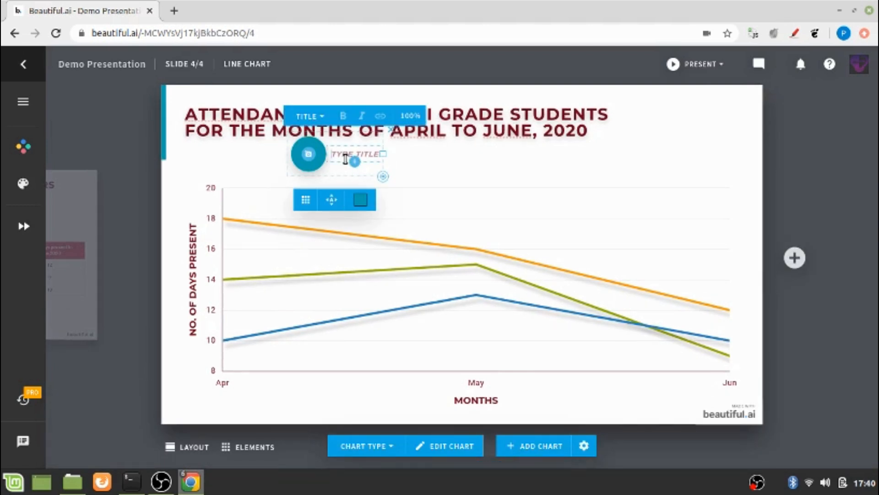
pyautogui.write('J')
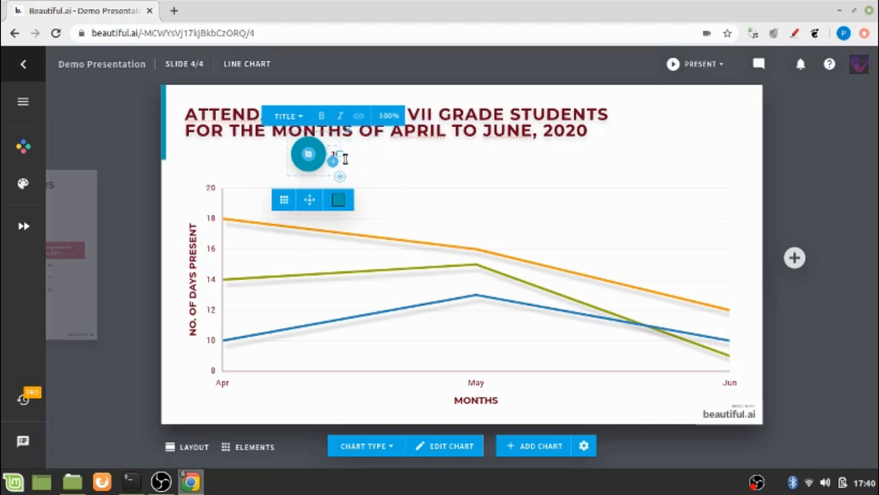
pyautogui.write('OHN')
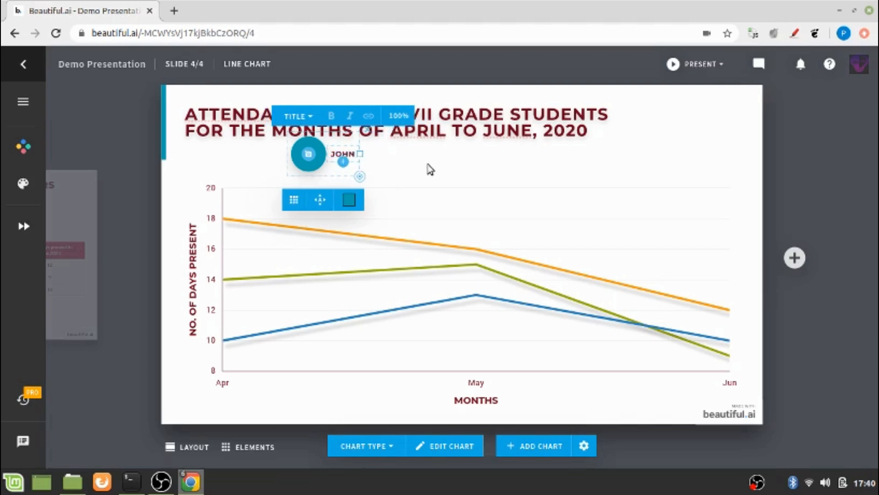
pyautogui.click(416, 178)
pyautogui.moveTo(319, 161); pyautogui.dragTo(308, 180)
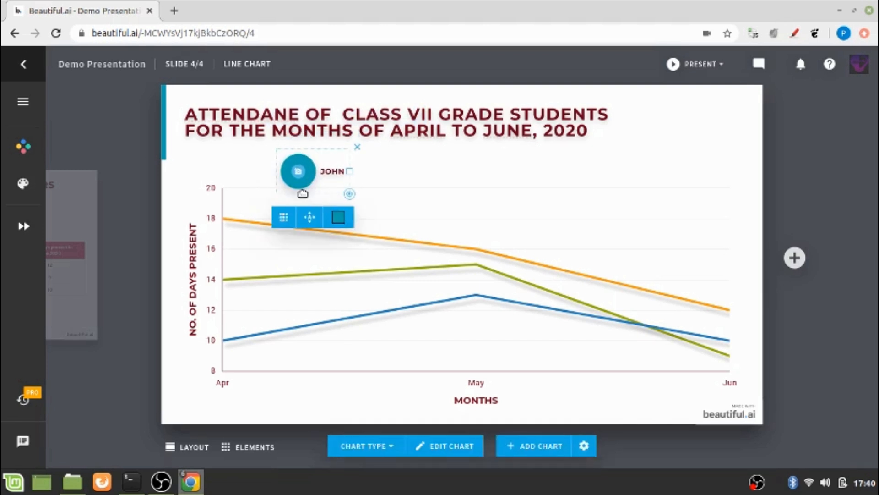
pyautogui.moveTo(298, 221)
pyautogui.mouseDown()
pyautogui.moveTo(295, 239)
pyautogui.moveTo(335, 186)
pyautogui.mouseUp()
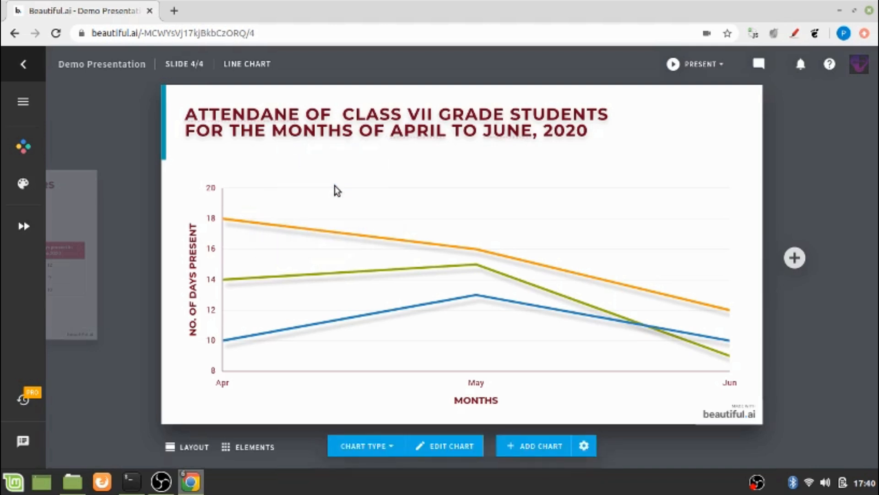
pyautogui.click(541, 446)
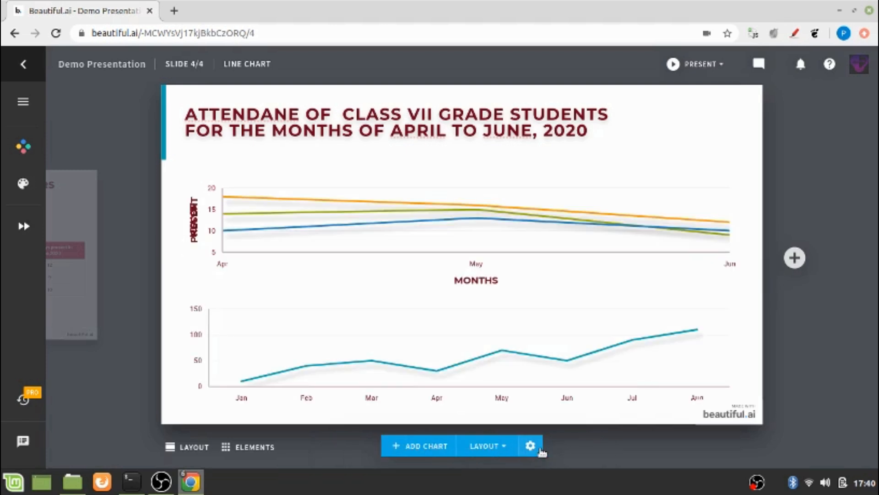
pyautogui.click(685, 316)
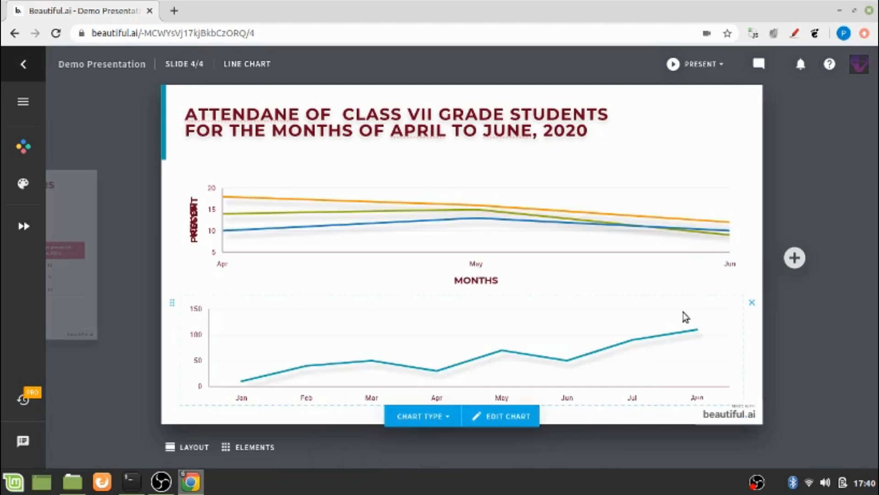
pyautogui.click(752, 303)
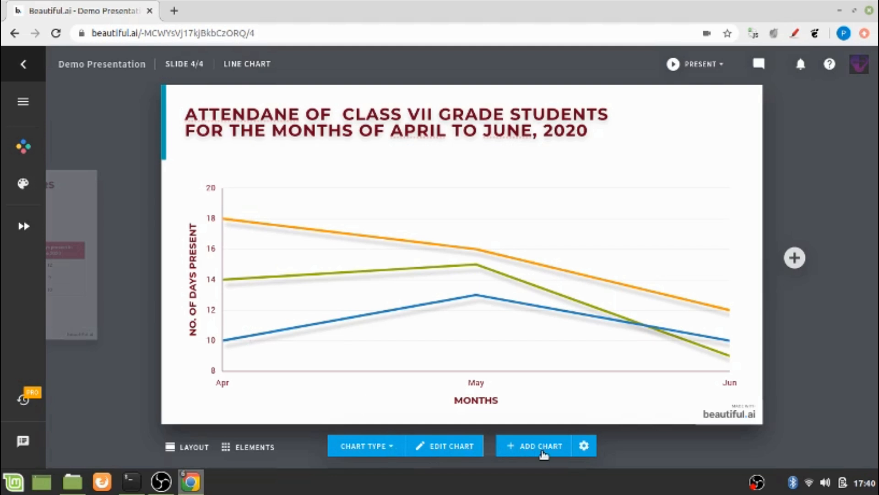
# Enter Edit Chart and review the stacking and legend choices in Chart Options without changes.
pyautogui.click(456, 449)
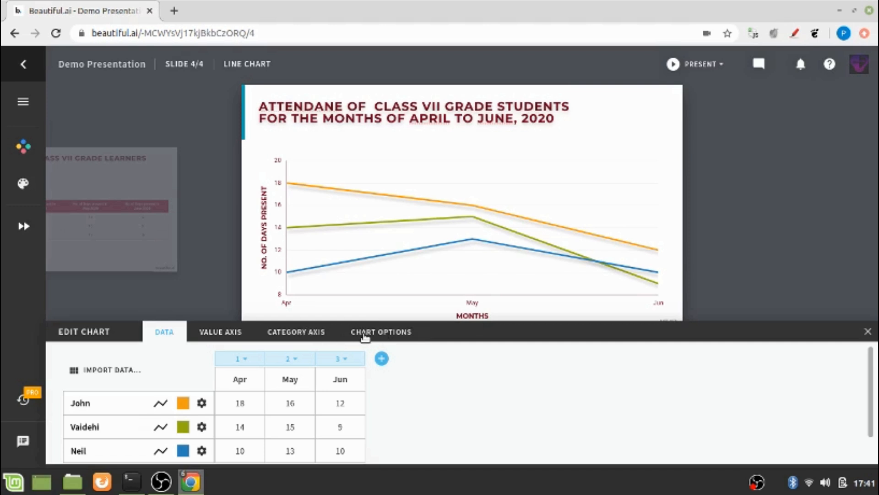
pyautogui.click(365, 334)
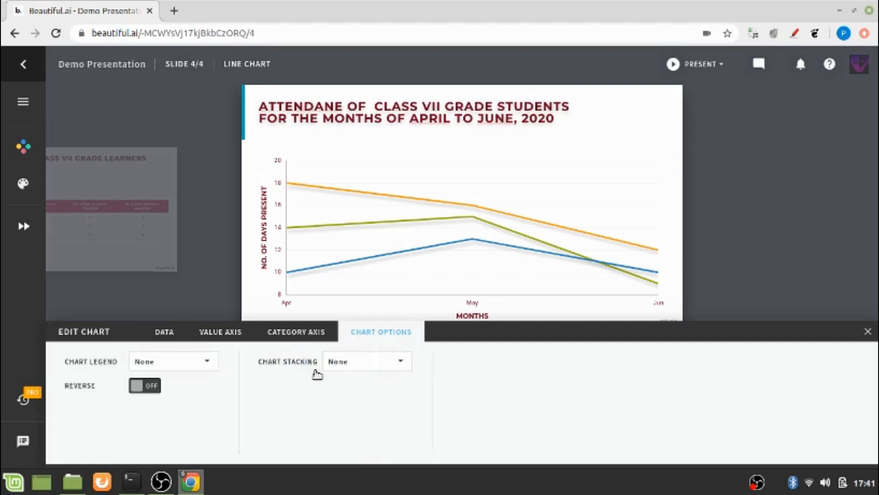
pyautogui.click(341, 371)
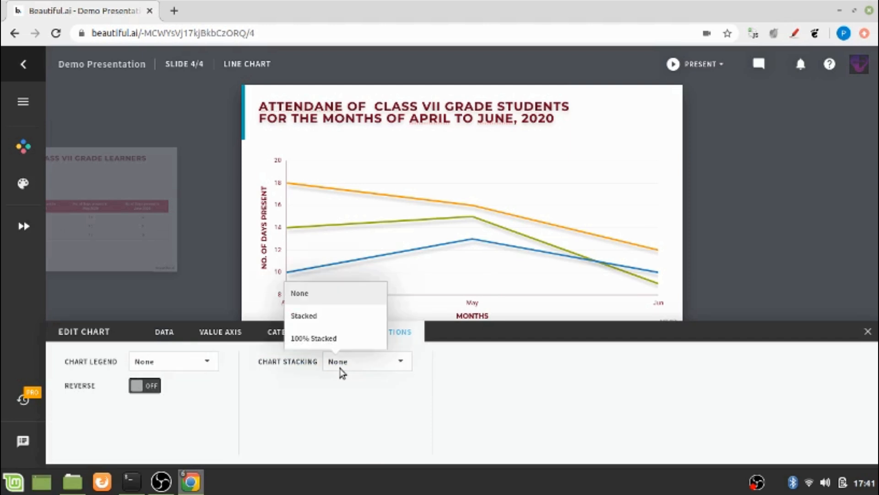
pyautogui.click(281, 414)
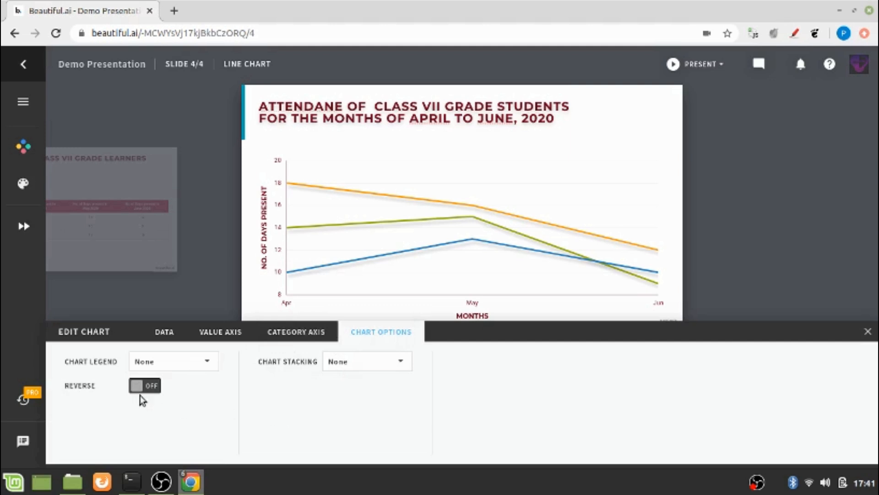
pyautogui.click(180, 371)
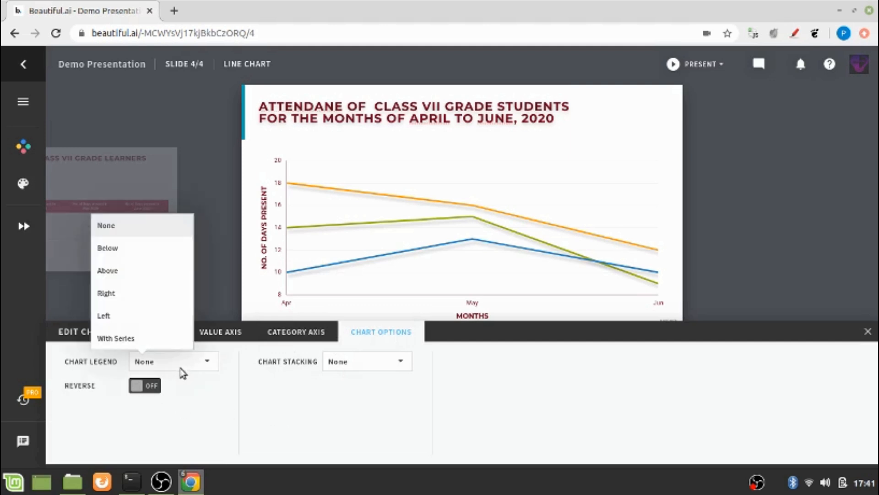
pyautogui.click(164, 423)
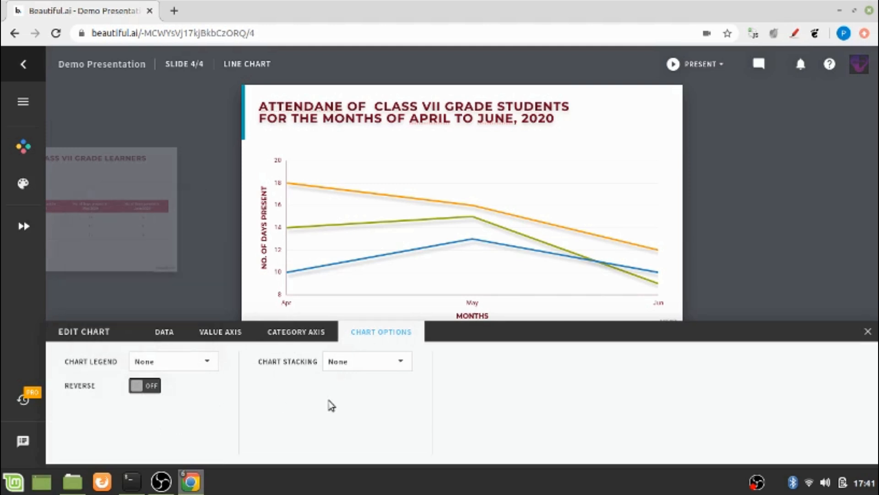
# Check the Category Axis and Value Axis settings, then go back to the Data tab.
pyautogui.click(318, 341)
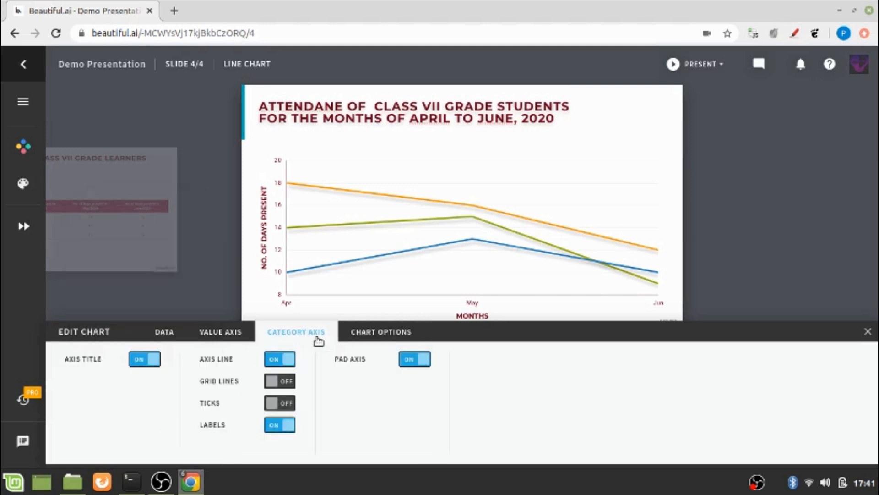
pyautogui.click(235, 336)
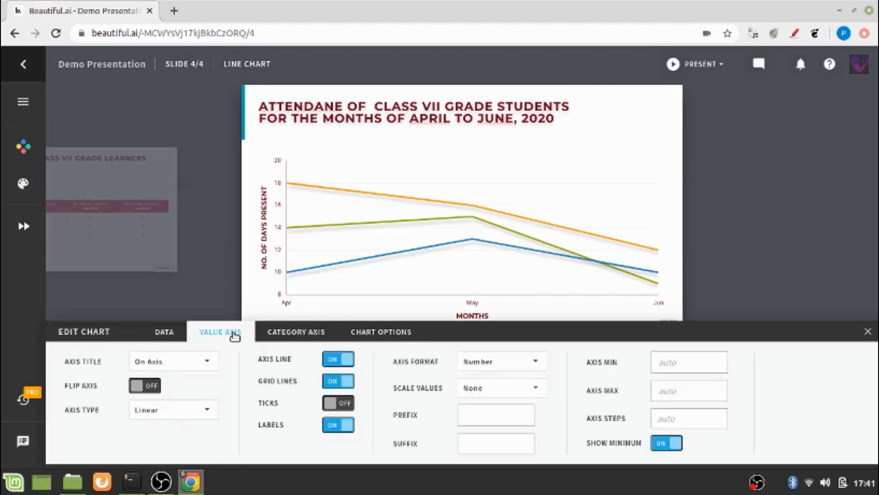
pyautogui.click(161, 340)
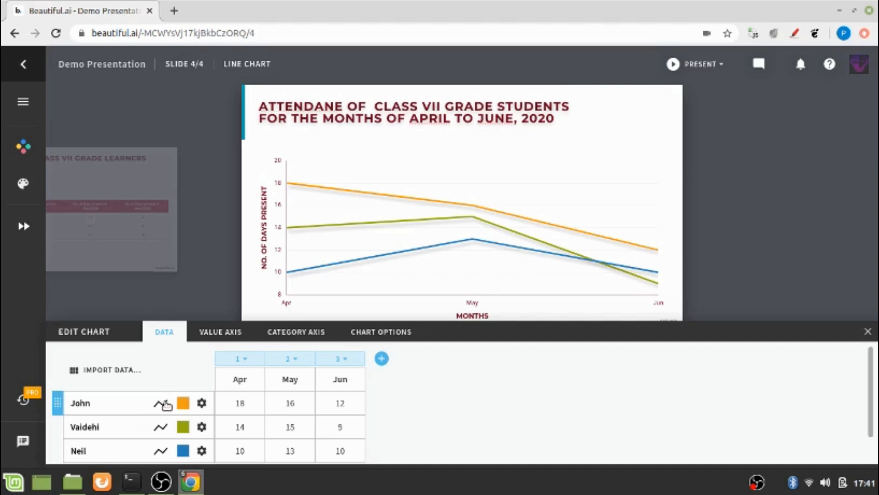
# Give the orange student's series Circle markers, leaving it on the main axis.
pyautogui.click(201, 404)
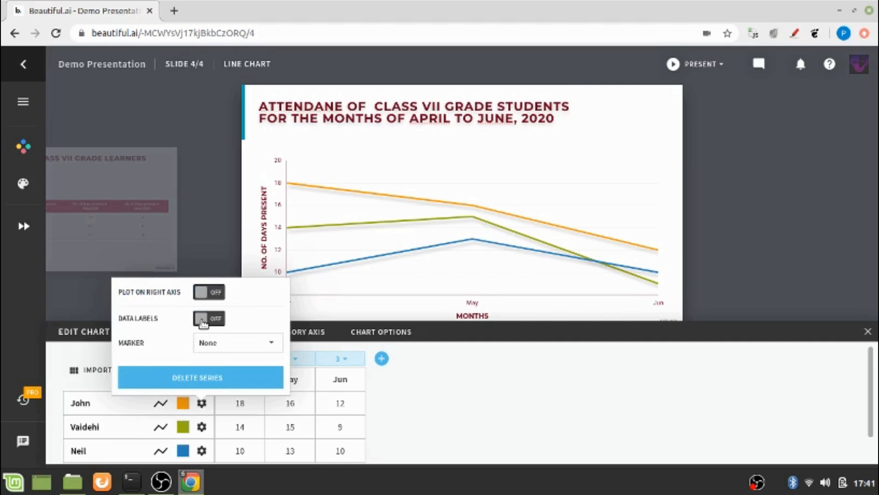
pyautogui.click(206, 344)
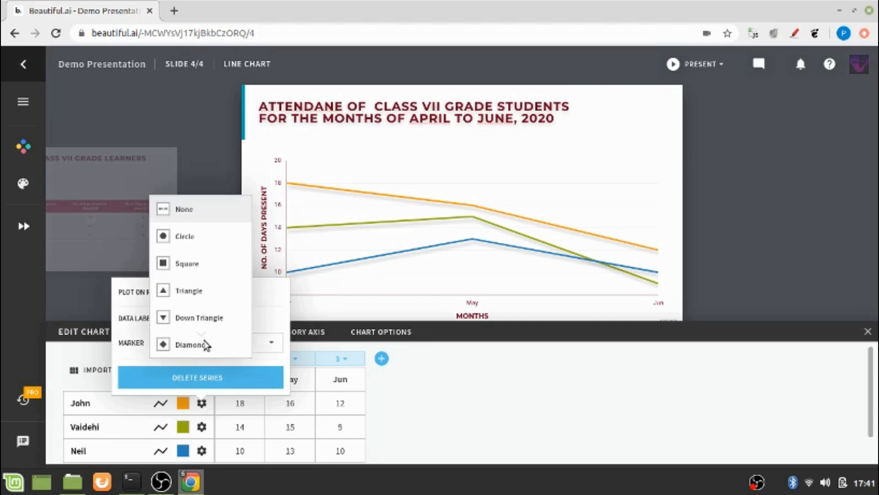
pyautogui.click(188, 245)
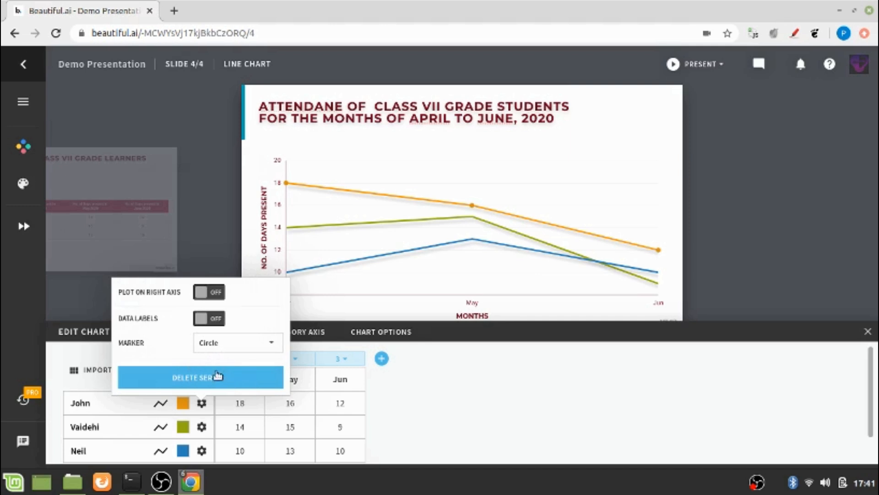
pyautogui.click(205, 298)
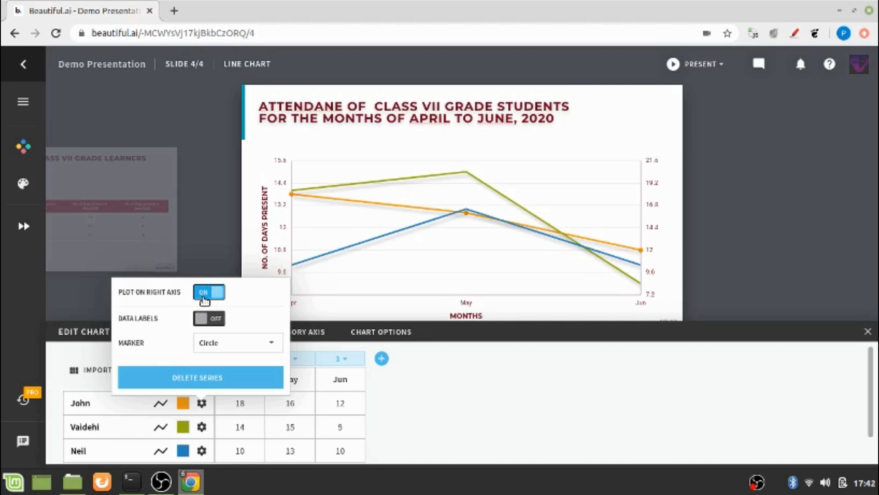
pyautogui.click(205, 293)
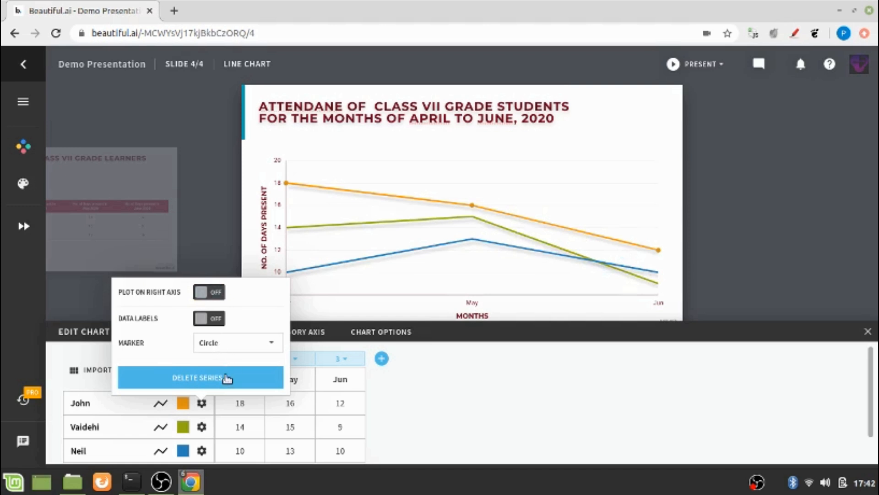
pyautogui.click(425, 399)
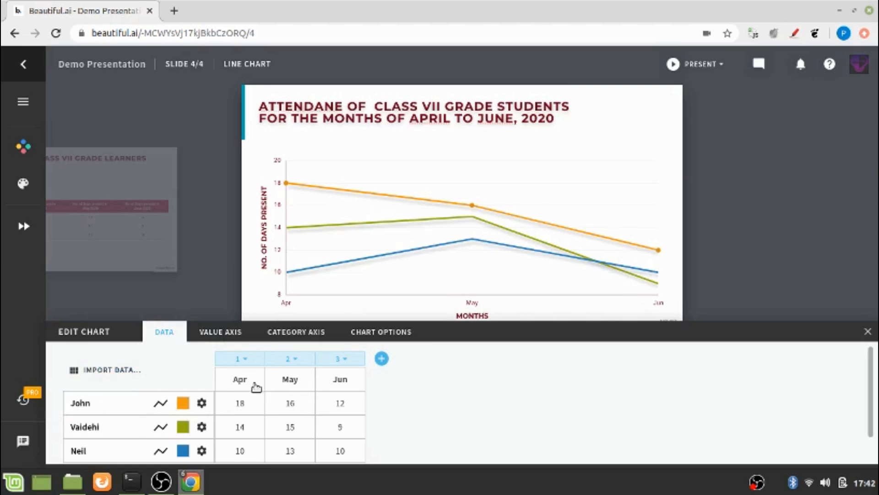
# Add a fourth month column to the data, then delete it, keeping Apr, May and Jun.
pyautogui.click(247, 359)
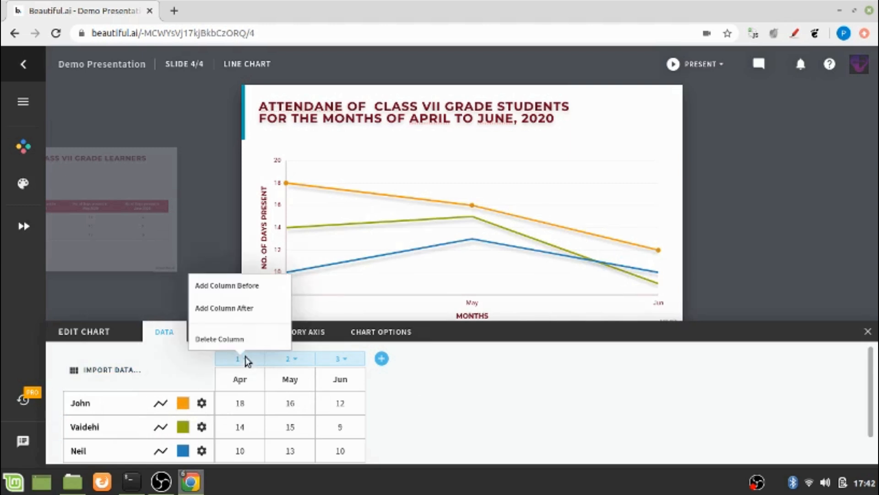
pyautogui.click(467, 389)
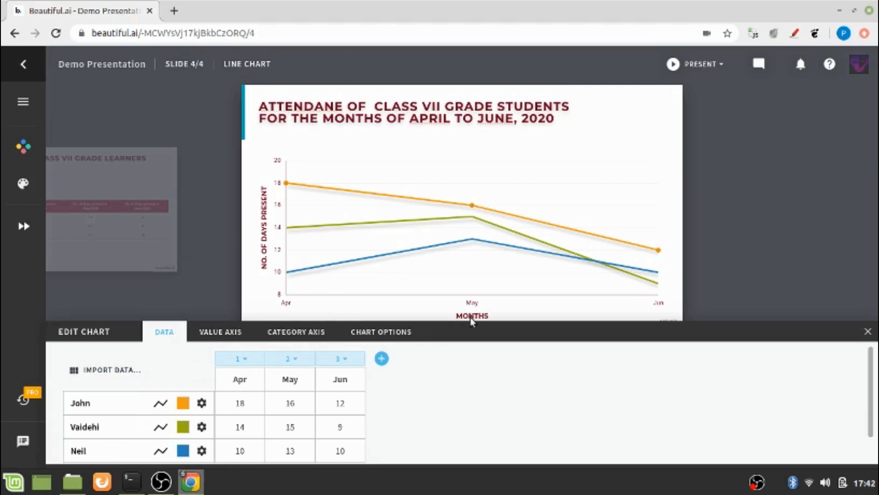
pyautogui.click(381, 358)
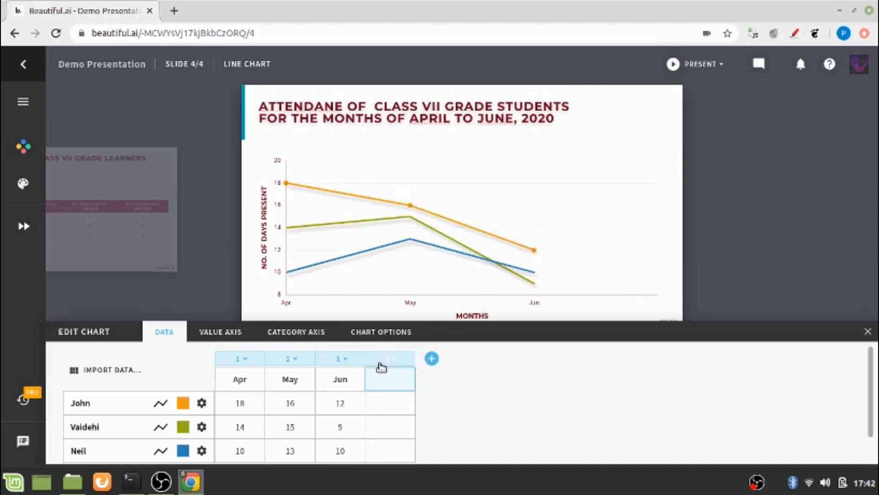
pyautogui.click(382, 360)
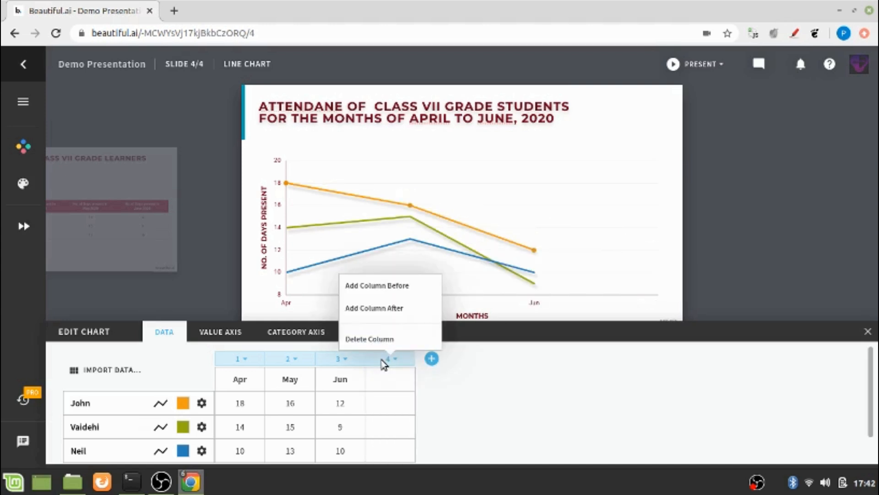
pyautogui.click(374, 339)
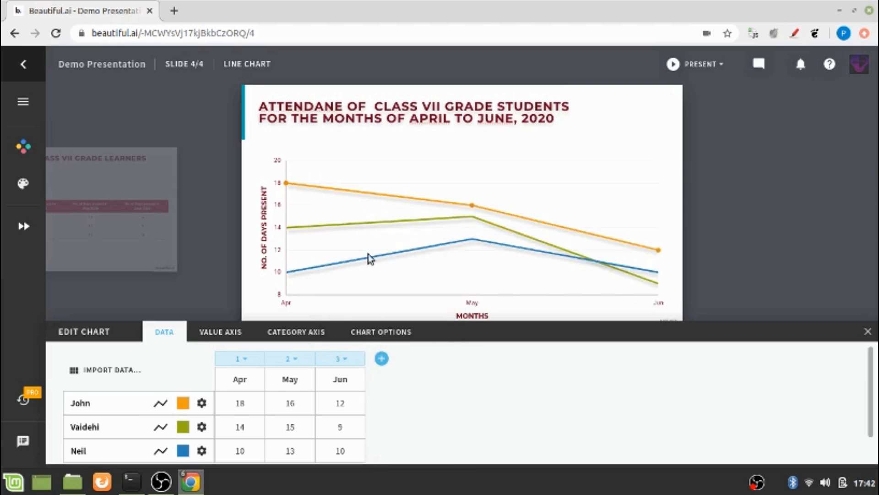
# Switch the attendance chart between column and line styles on the full slide.
pyautogui.click(433, 162)
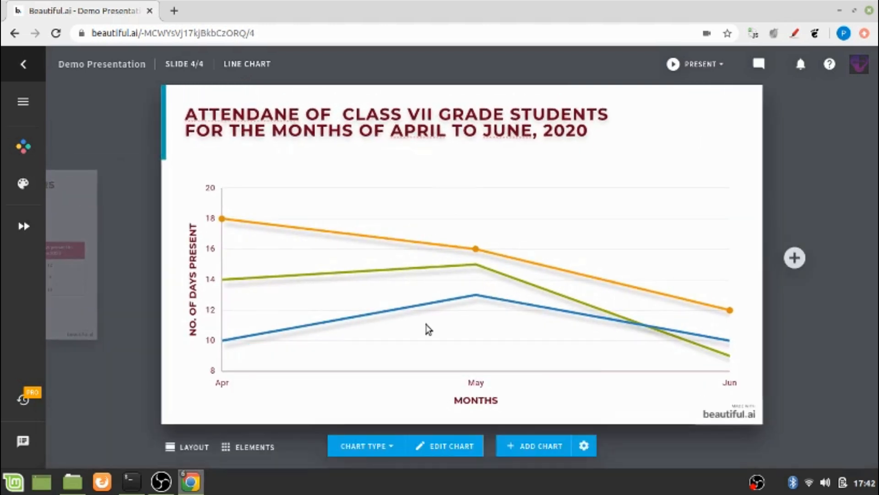
pyautogui.click(374, 452)
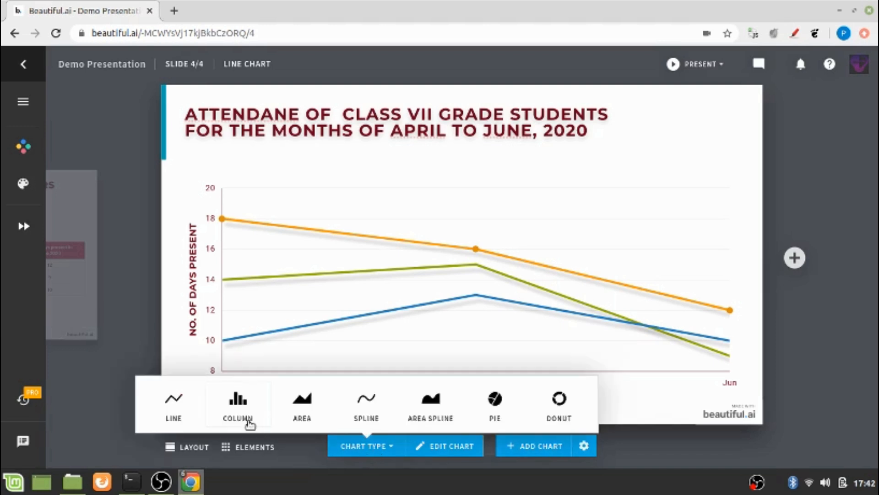
pyautogui.click(238, 403)
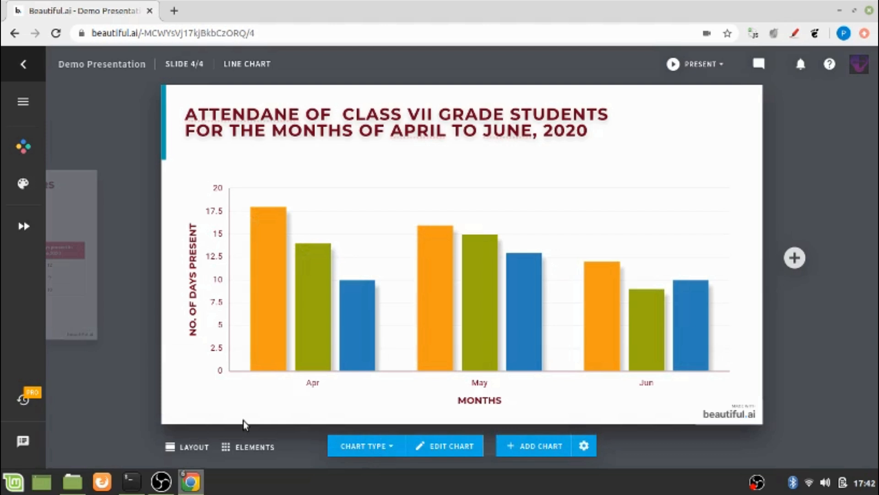
pyautogui.click(355, 456)
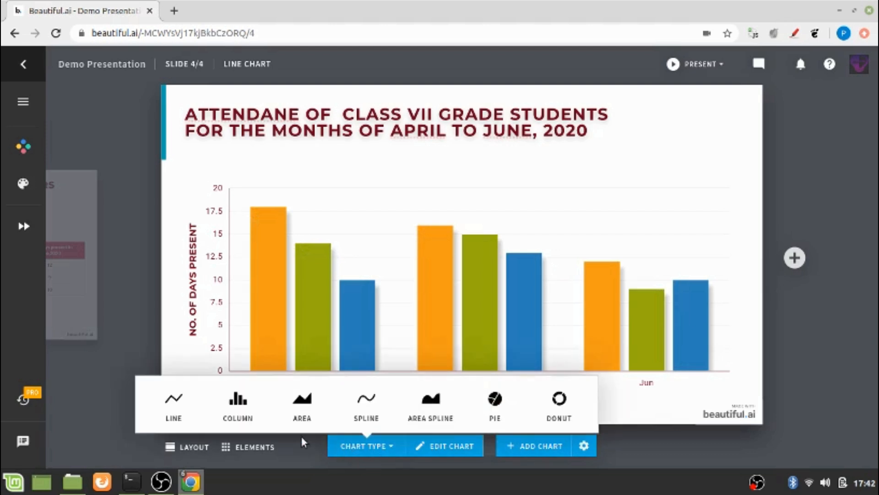
pyautogui.click(176, 408)
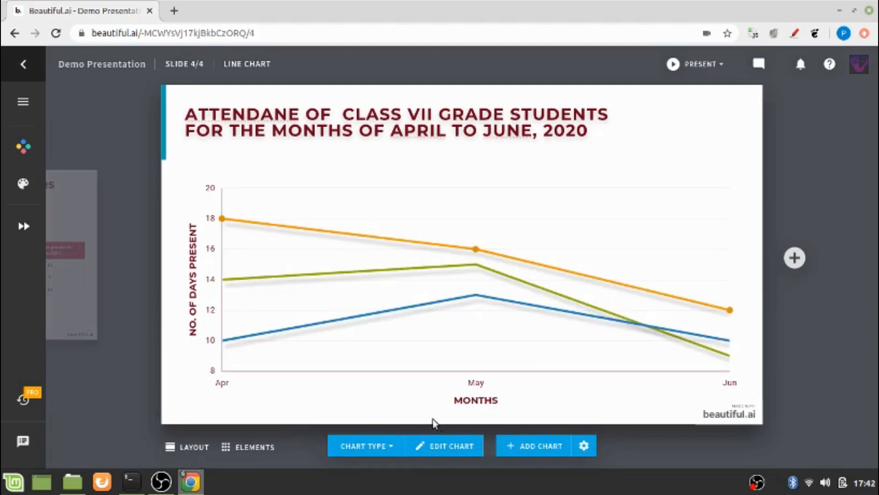
pyautogui.click(392, 449)
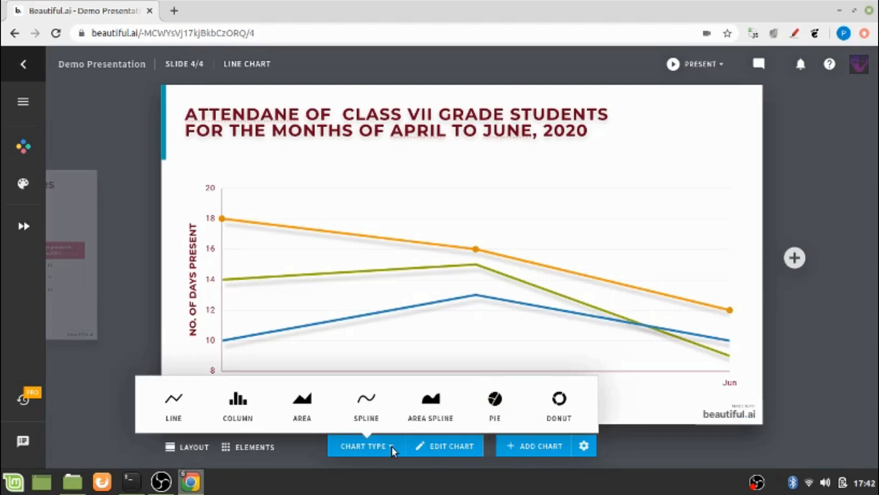
pyautogui.click(234, 422)
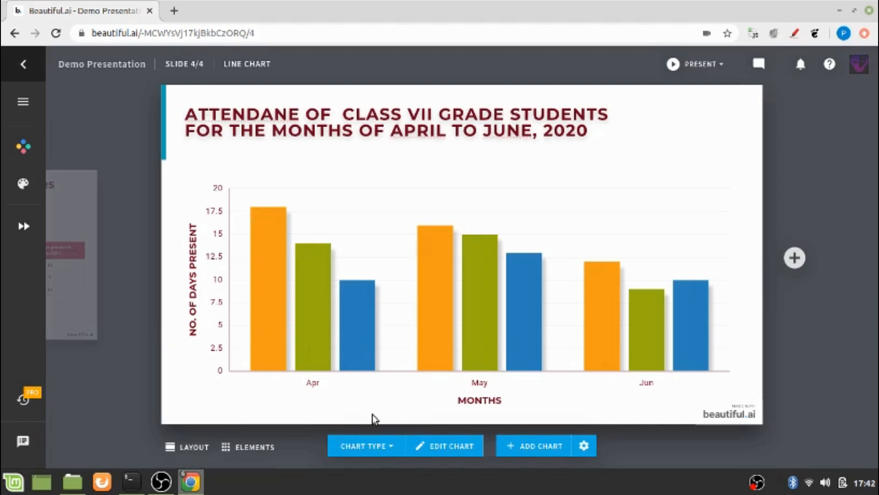
# Try the Area, Spline, Pie and Donut chart types in turn.
pyautogui.click(384, 452)
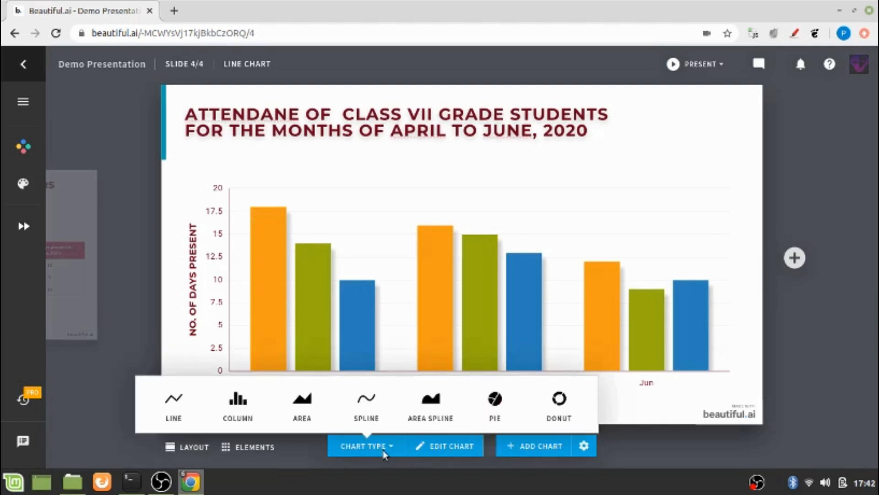
pyautogui.click(302, 418)
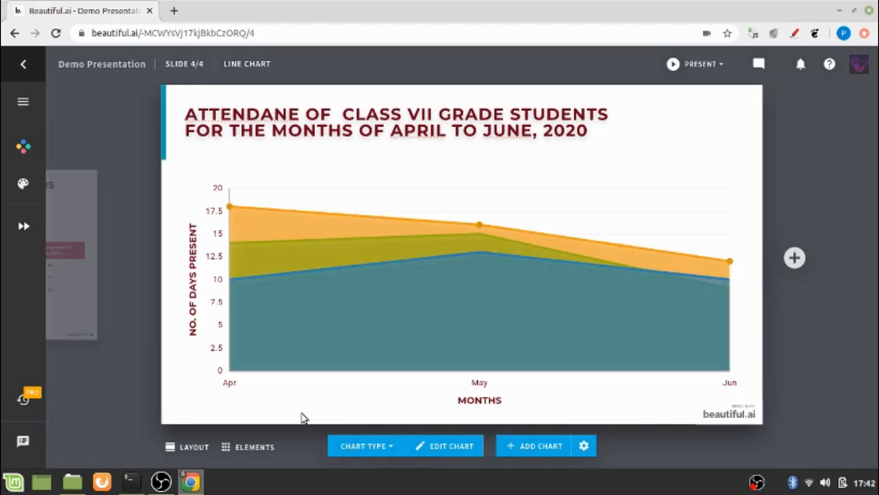
pyautogui.click(395, 447)
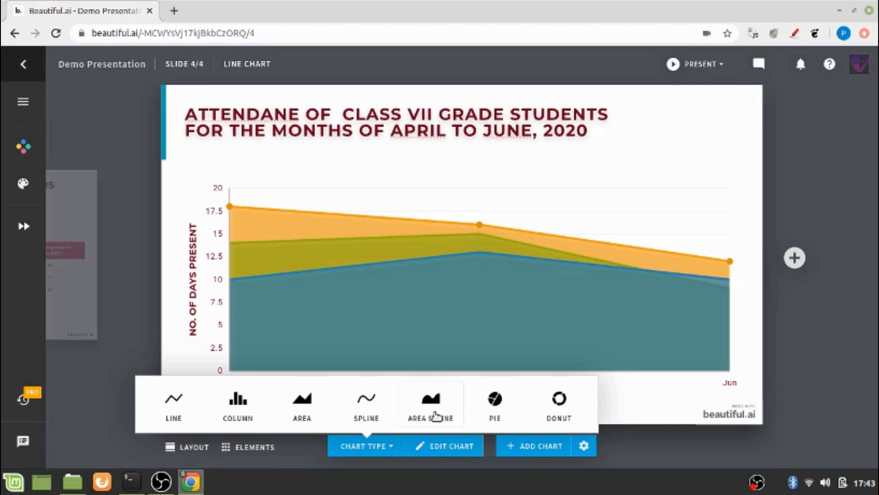
pyautogui.click(370, 411)
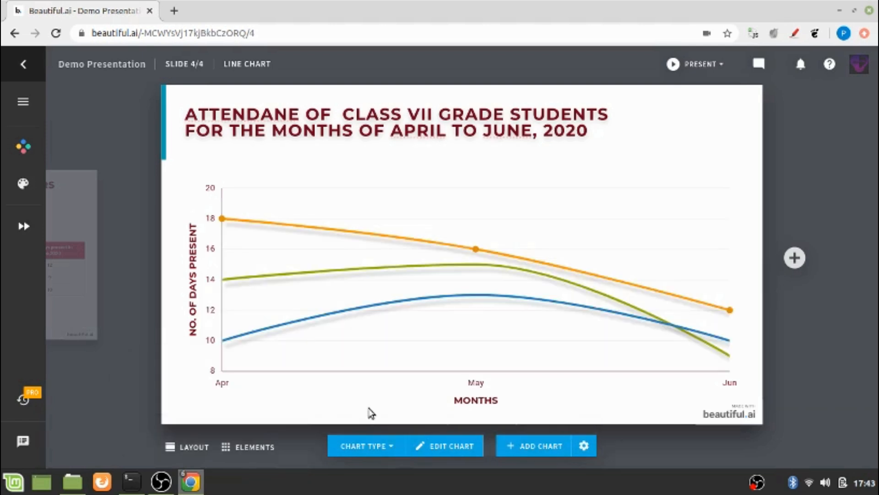
pyautogui.click(363, 446)
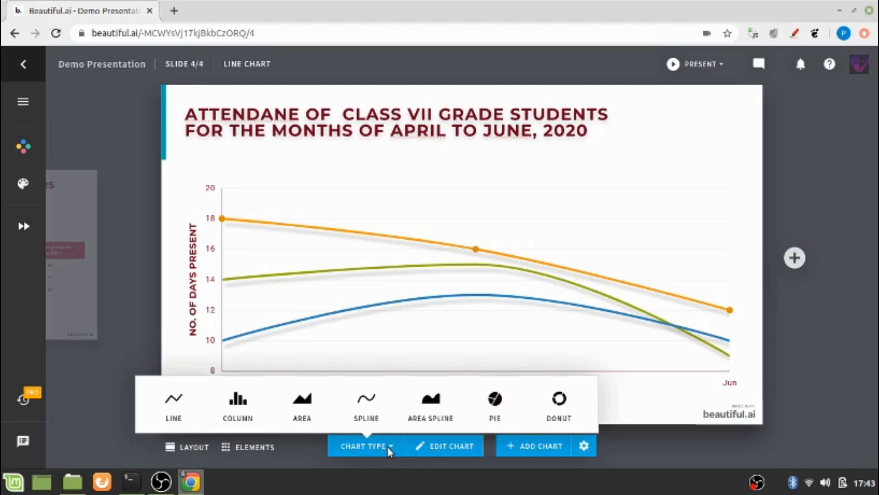
pyautogui.click(497, 415)
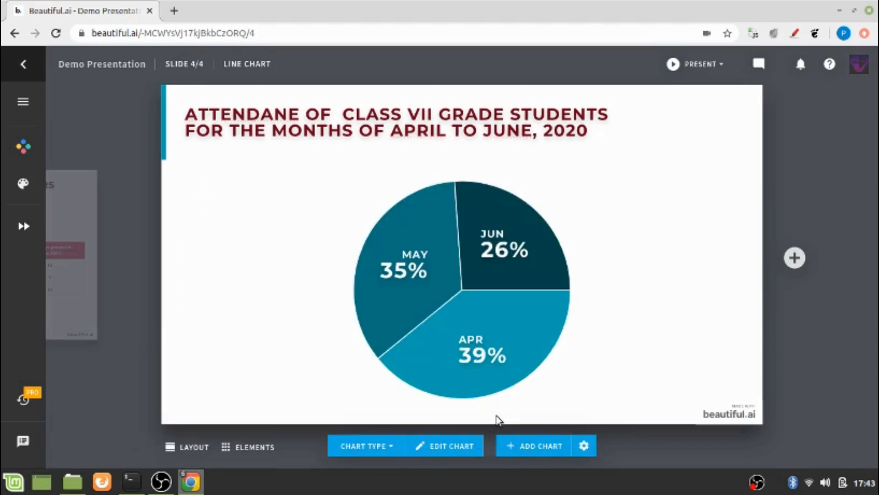
pyautogui.click(378, 454)
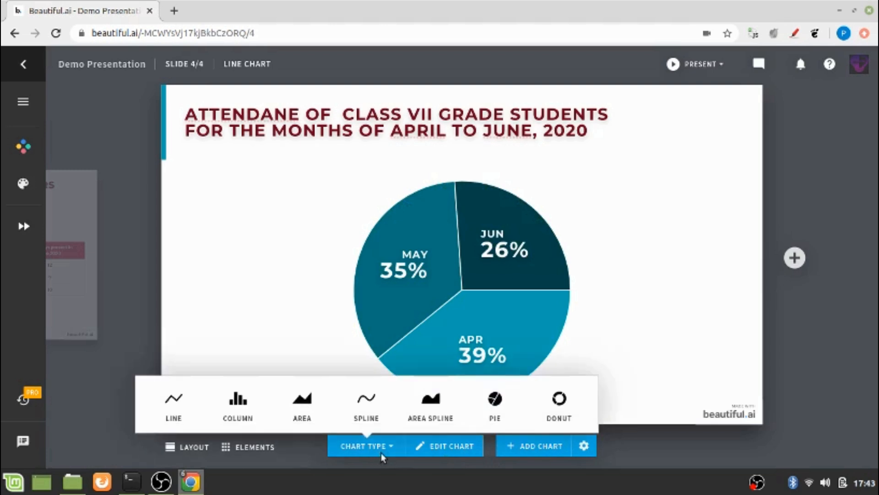
pyautogui.click(554, 421)
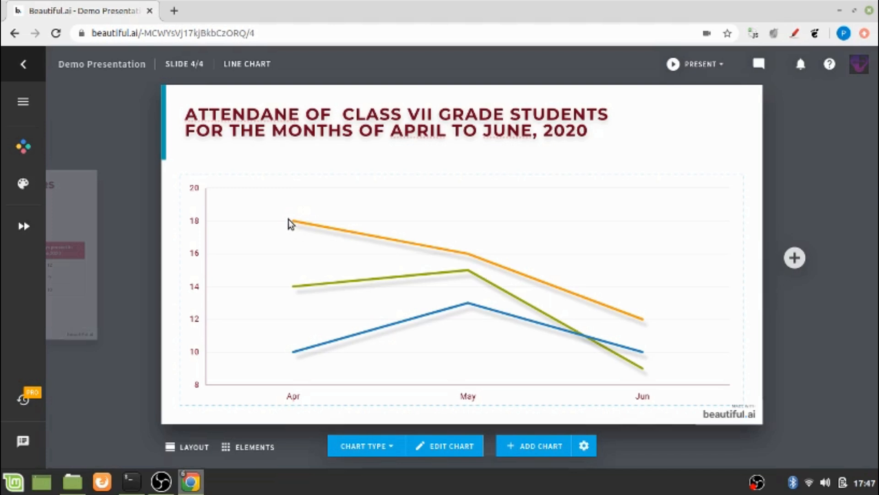
# Add a bold note with the first student's name at the orange April point, text scaled to 135%.
pyautogui.click(290, 220)
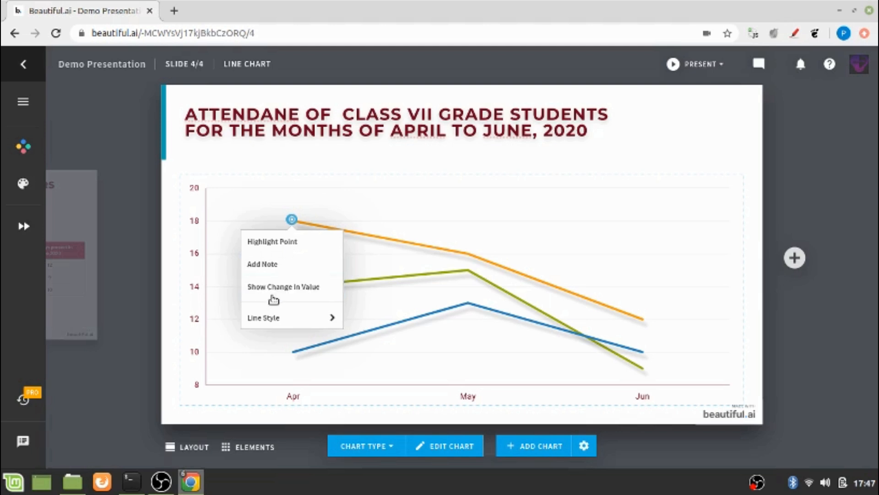
pyautogui.moveTo(284, 320)
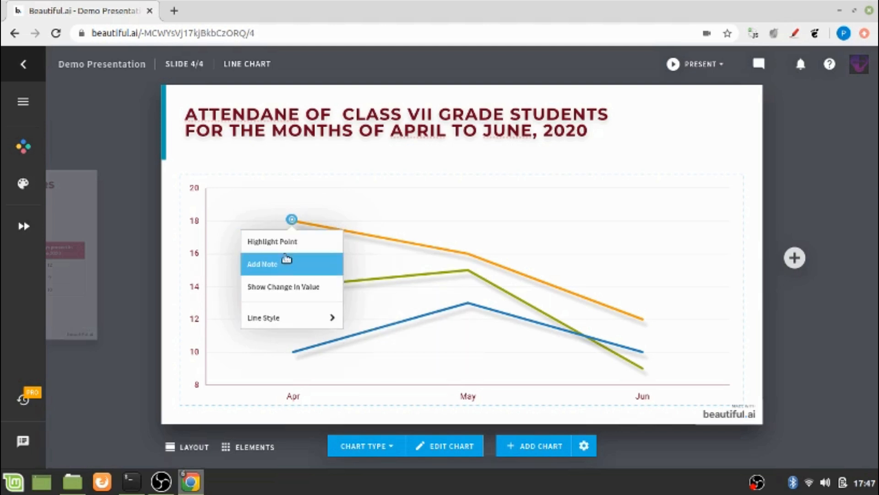
pyautogui.click(276, 274)
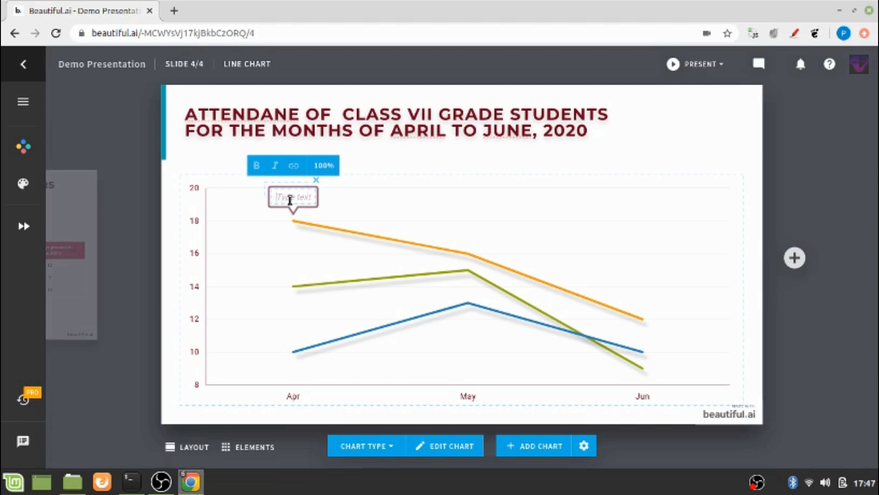
pyautogui.click(289, 200)
pyautogui.write('John')
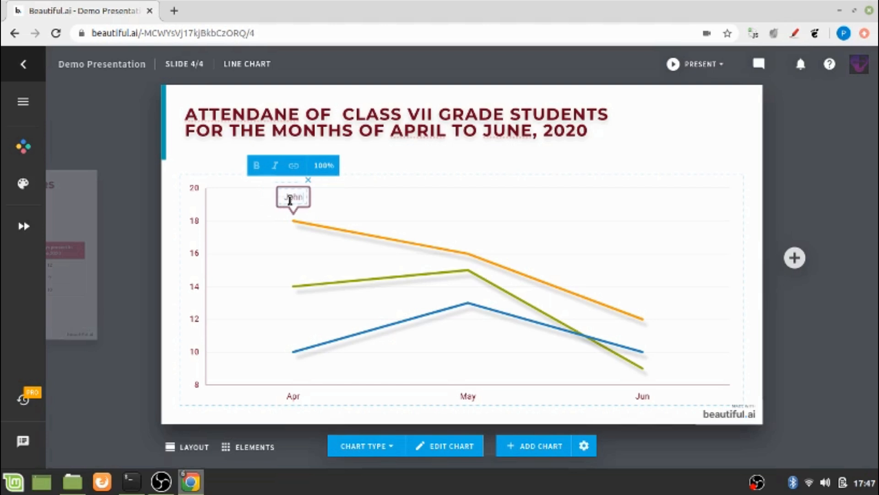
pyautogui.click(256, 167)
pyautogui.click(321, 171)
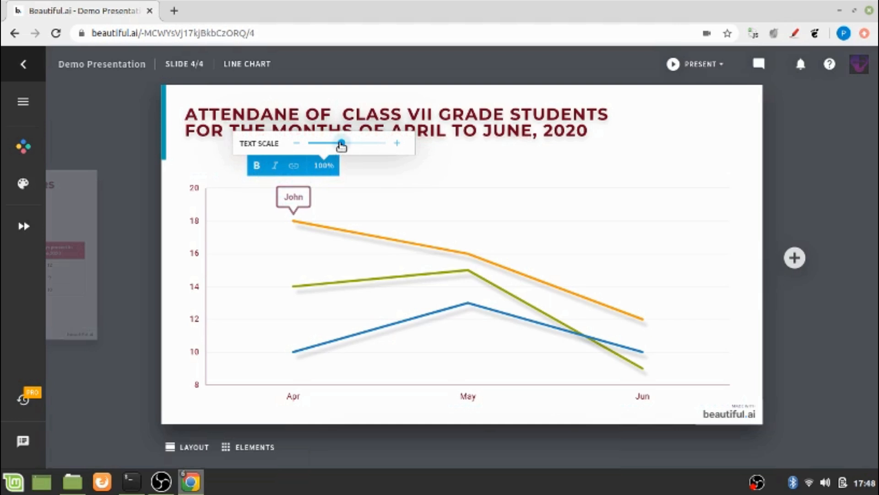
pyautogui.moveTo(342, 145)
pyautogui.mouseDown()
pyautogui.moveTo(368, 150)
pyautogui.moveTo(357, 145)
pyautogui.mouseUp()
pyautogui.click(321, 267)
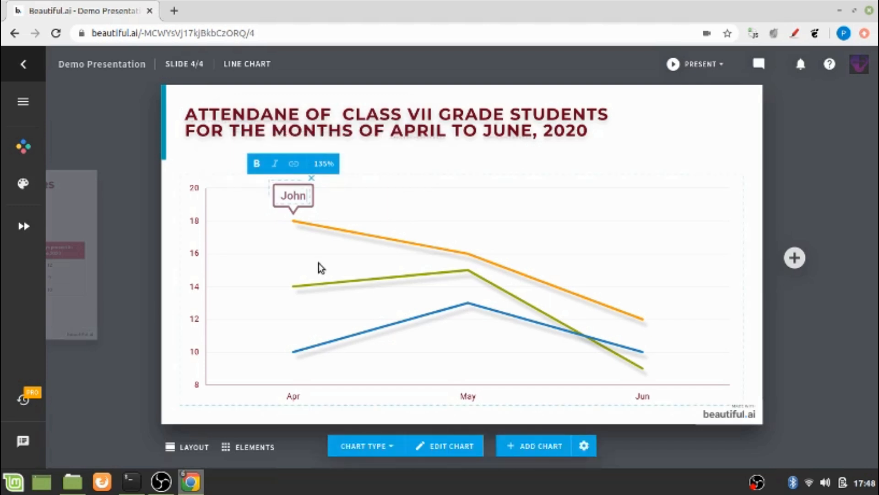
pyautogui.click(294, 288)
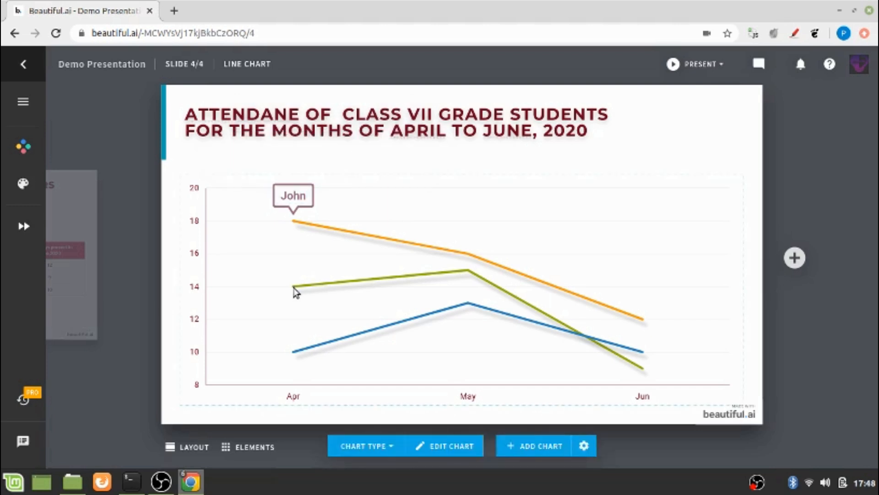
# Add bold notes with each student's name at the green and blue lines' April points.
pyautogui.click(293, 286)
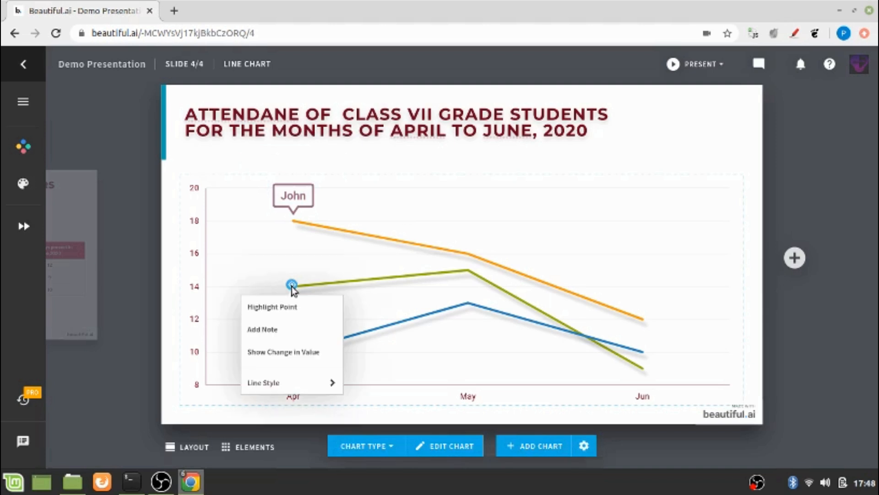
pyautogui.click(271, 330)
pyautogui.write('V')
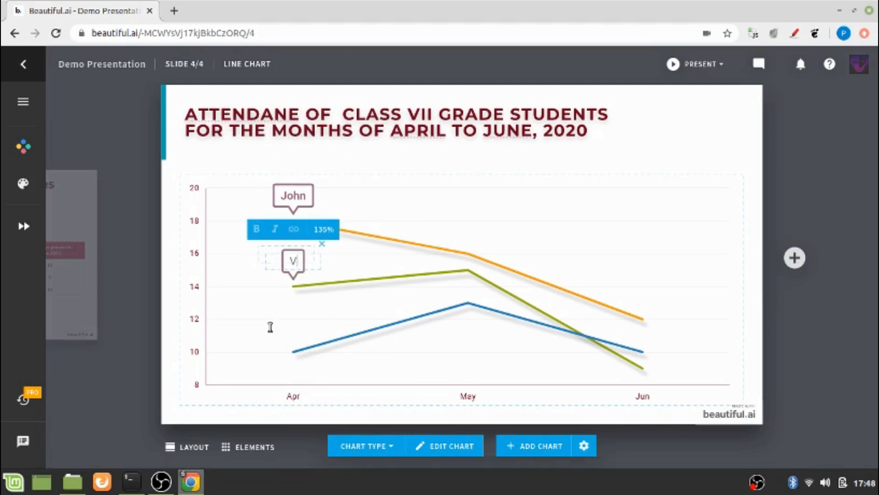
pyautogui.write('aidehi')
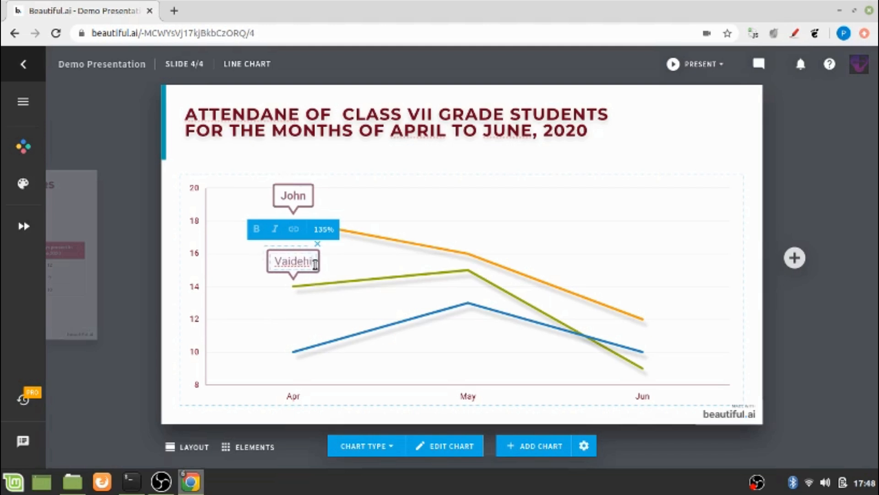
pyautogui.click(258, 230)
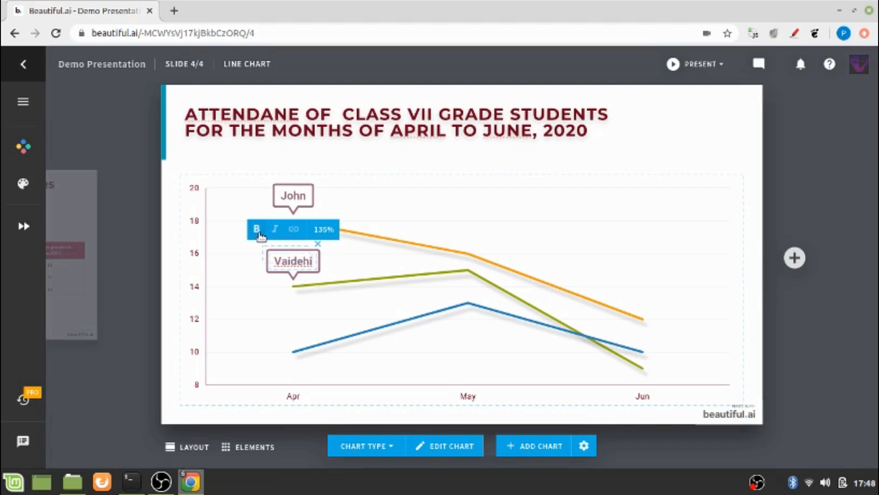
pyautogui.click(293, 359)
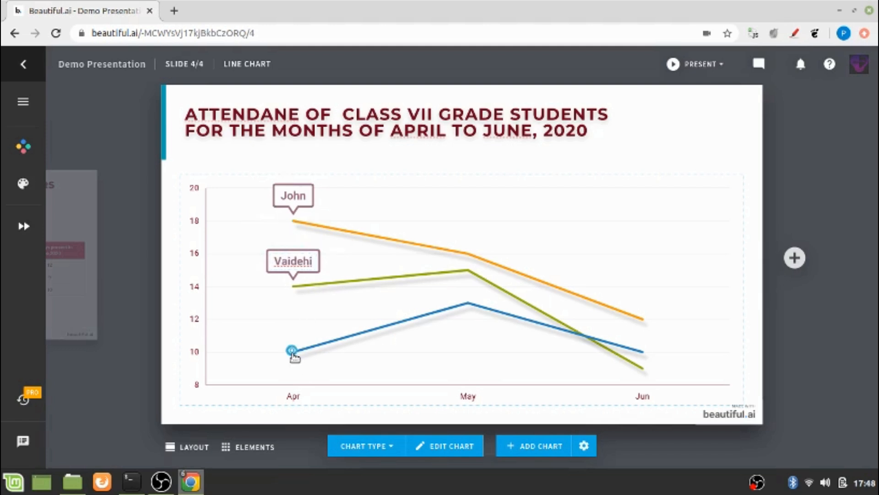
pyautogui.click(293, 354)
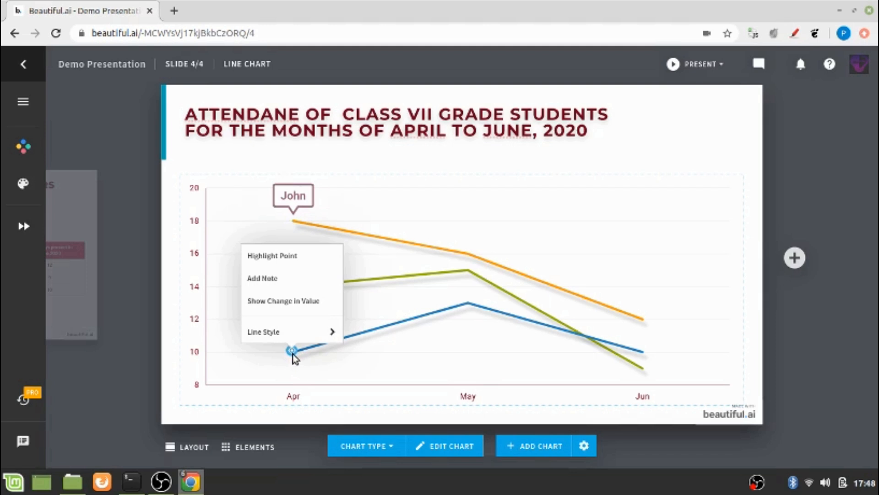
pyautogui.click(267, 290)
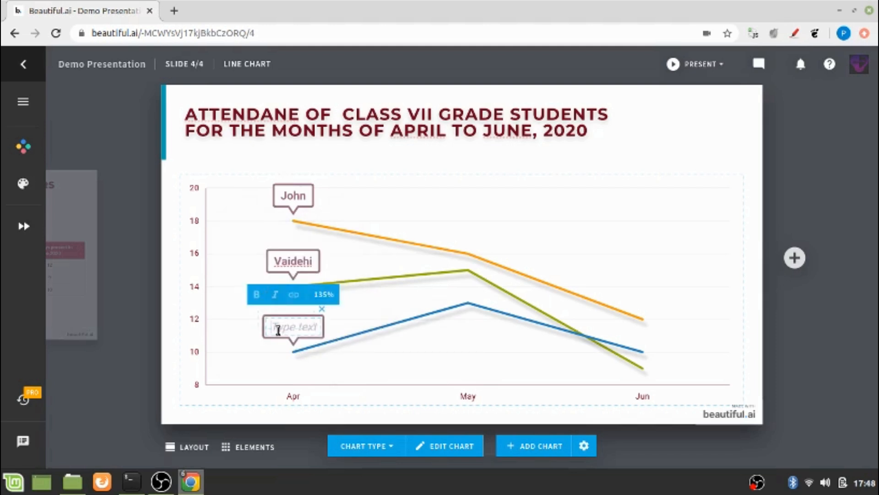
pyautogui.write('Neil')
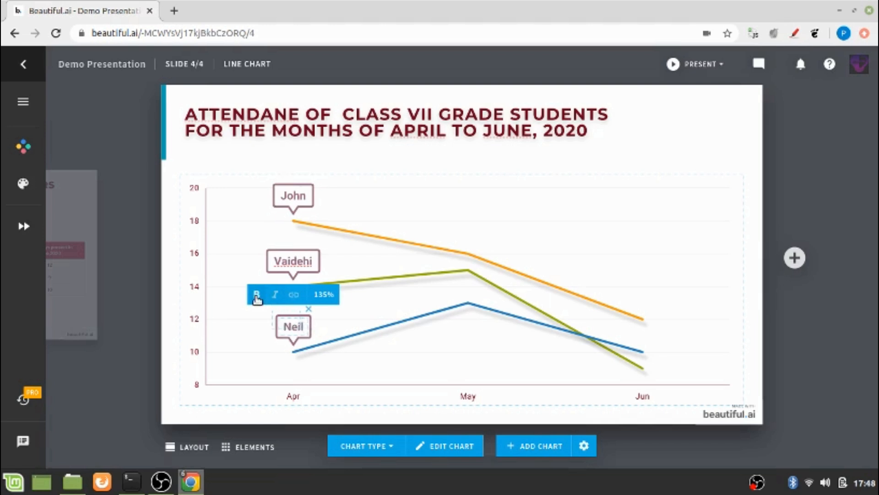
pyautogui.click(619, 409)
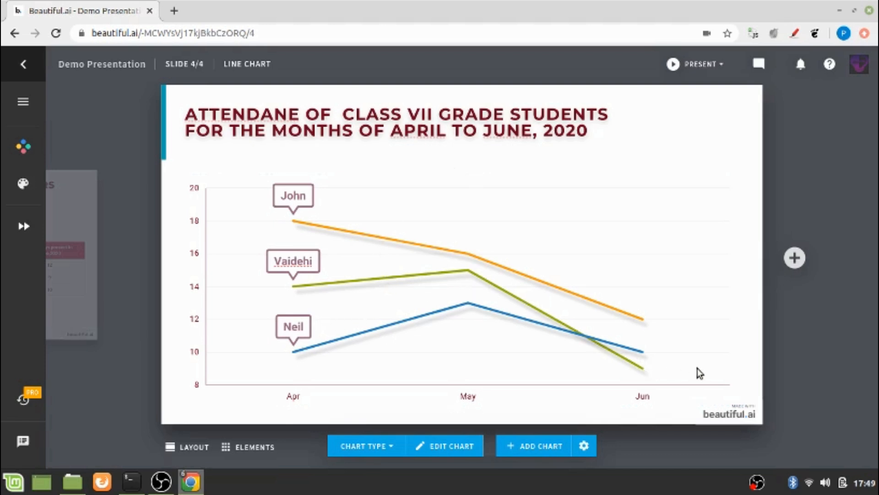
# Record a roughly ten-second voice track under Animation > Record Audio and add it to the slide.
pyautogui.click(23, 228)
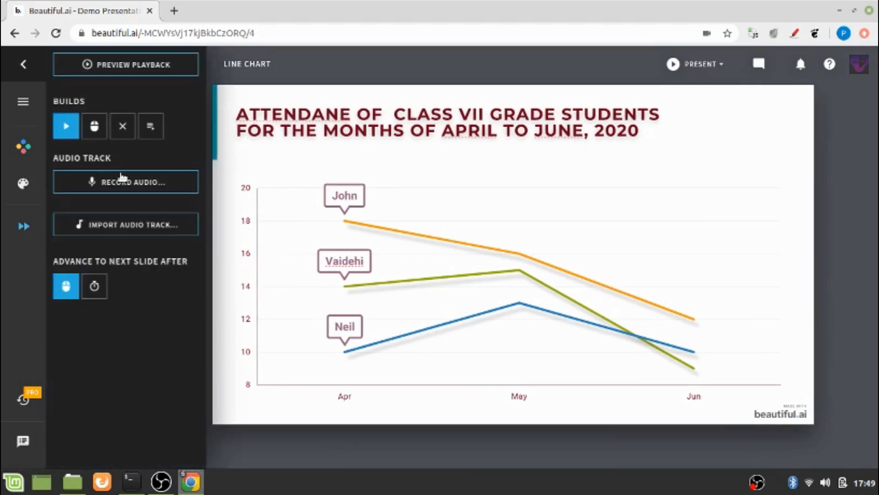
pyautogui.click(122, 179)
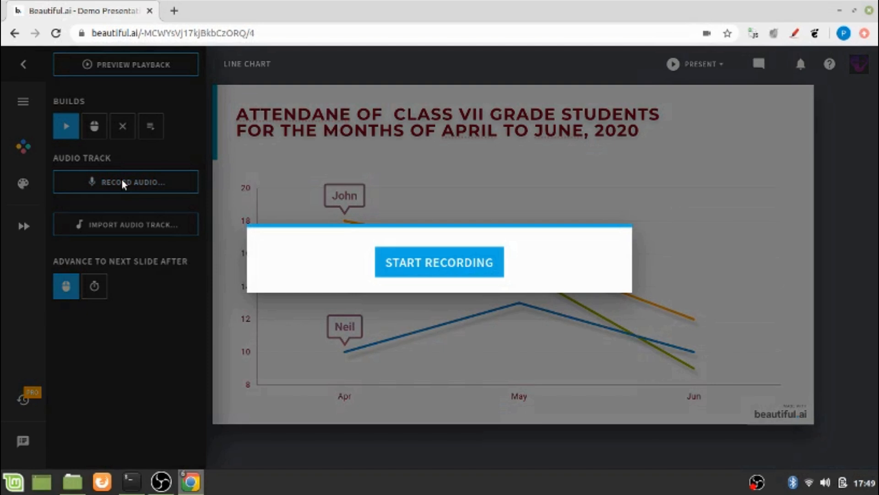
pyautogui.click(399, 263)
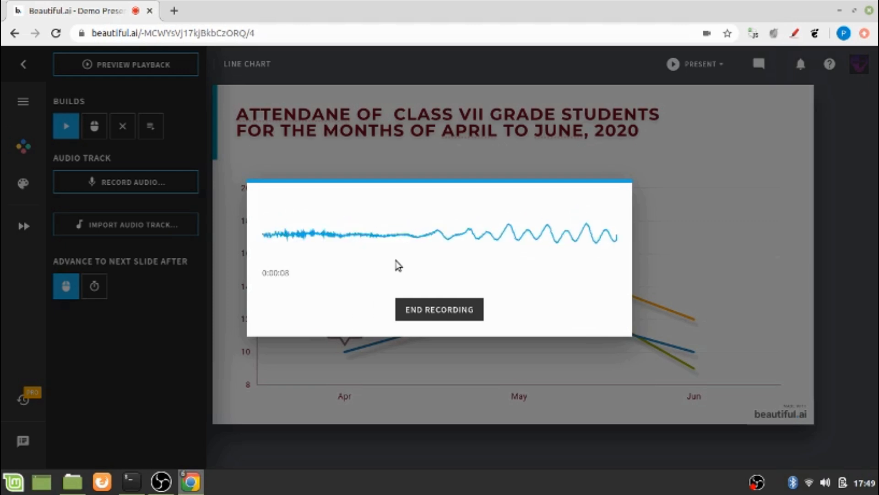
pyautogui.click(439, 321)
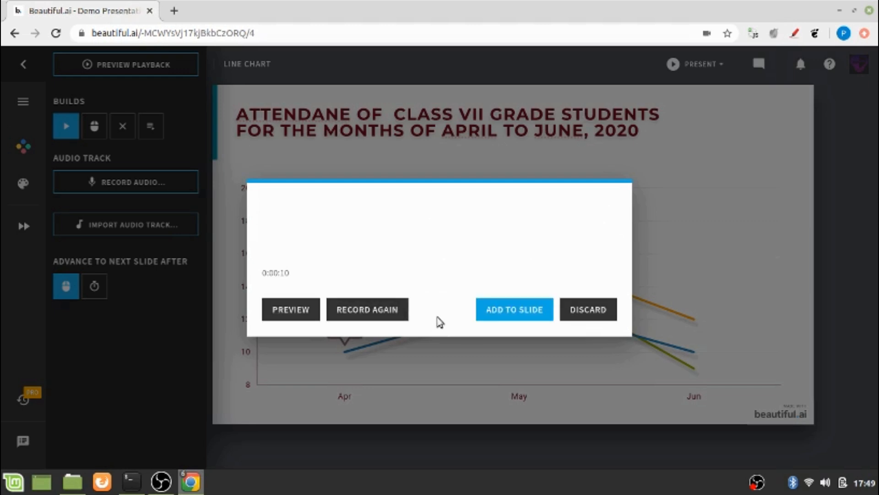
pyautogui.click(496, 317)
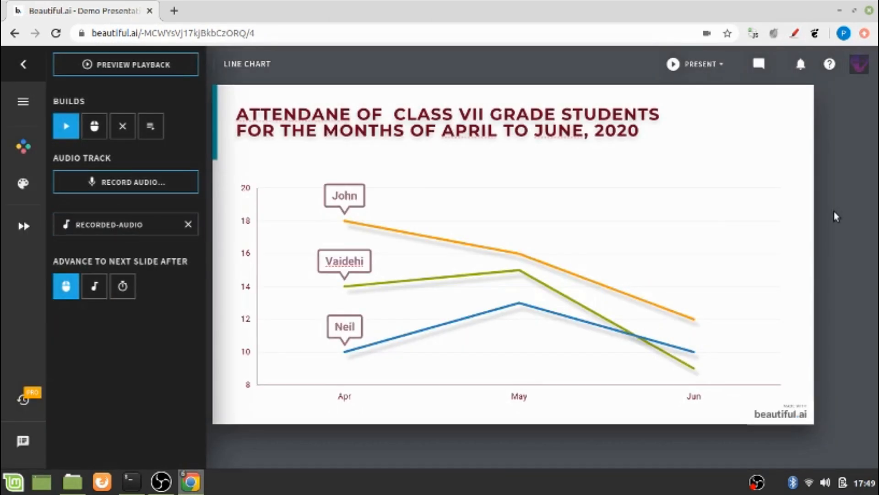
pyautogui.click(723, 66)
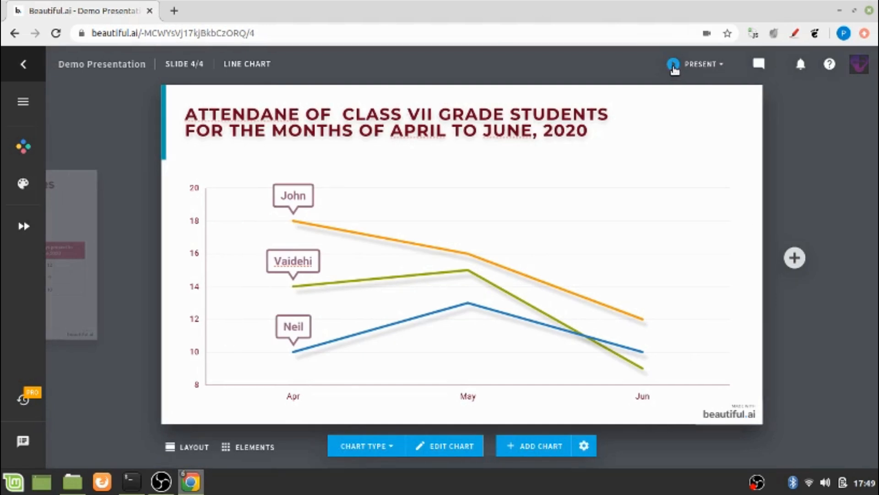
# Present the deck from the beginning using the Present dropdown.
pyautogui.click(722, 65)
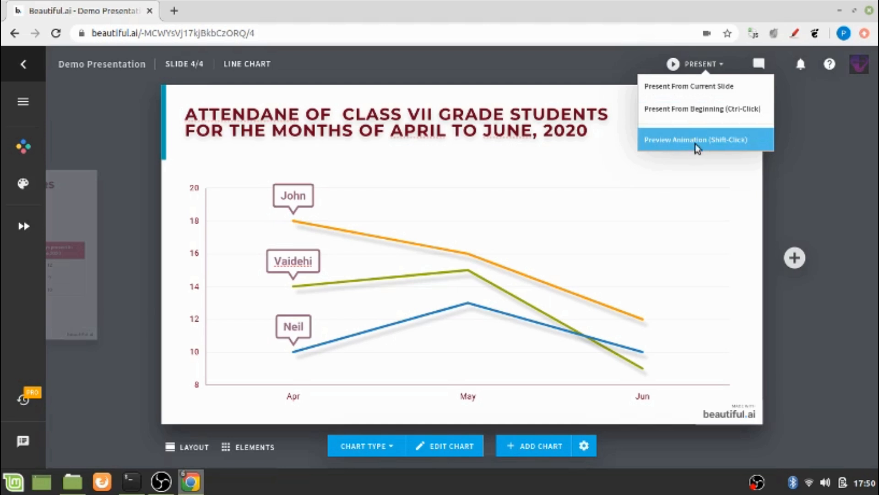
pyautogui.click(703, 118)
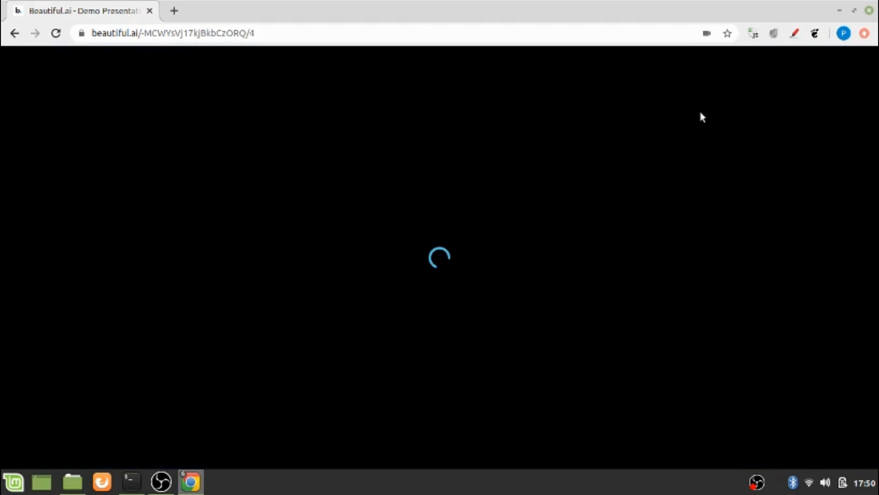
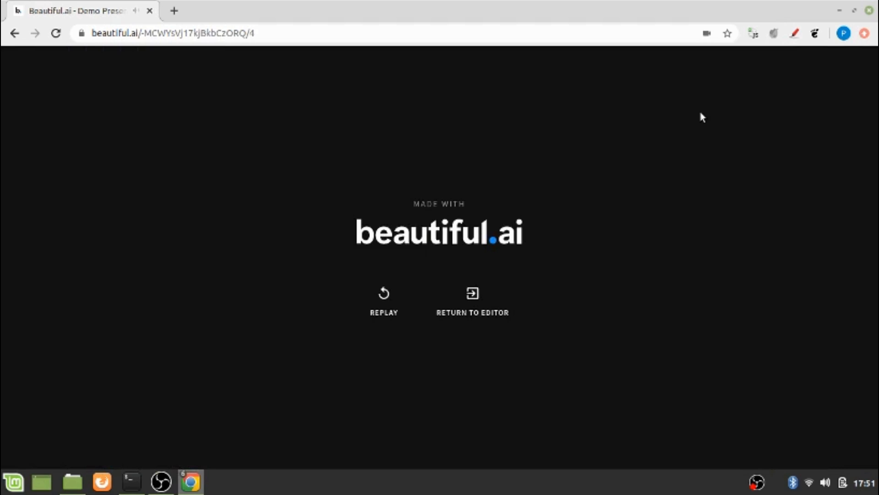
# Exit the finished slideshow and return to slide 4's attendance line chart in the editor.
pyautogui.press('Escape')
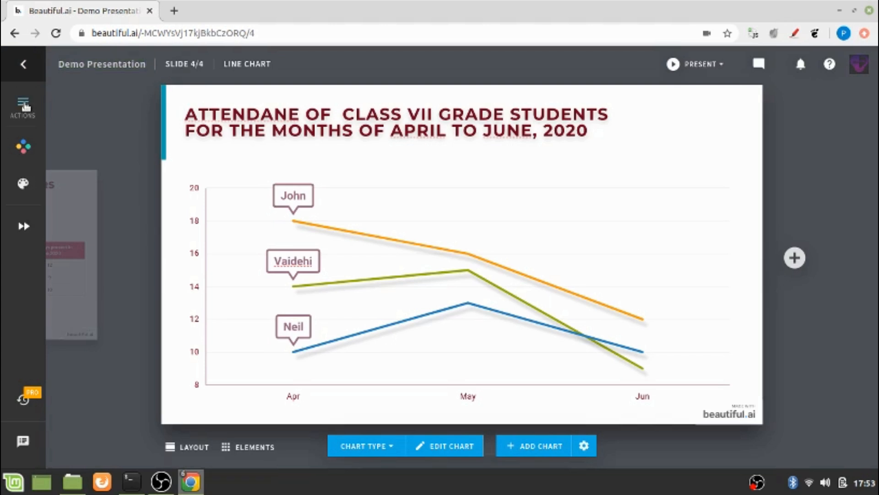
# Open the Organize view to show thumbnails of all four slides.
pyautogui.click(26, 106)
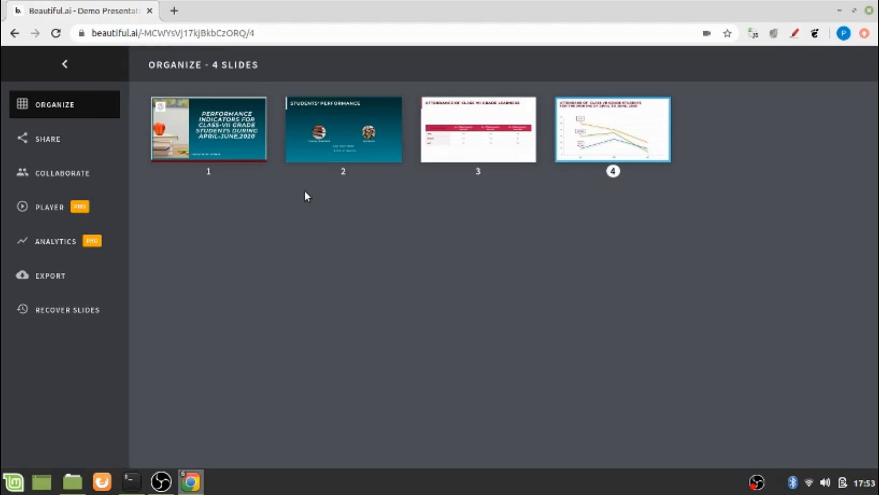
# Invite a collaborator by e-mail address, keeping Can Edit access.
pyautogui.click(81, 178)
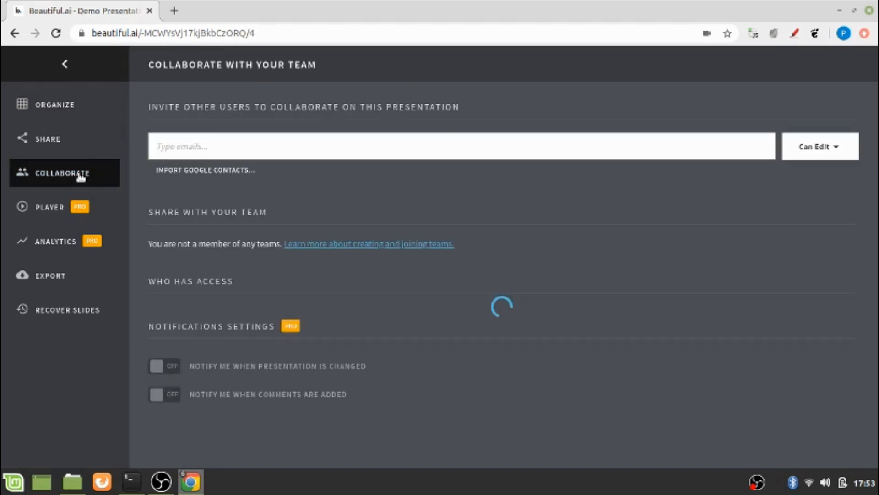
pyautogui.click(180, 151)
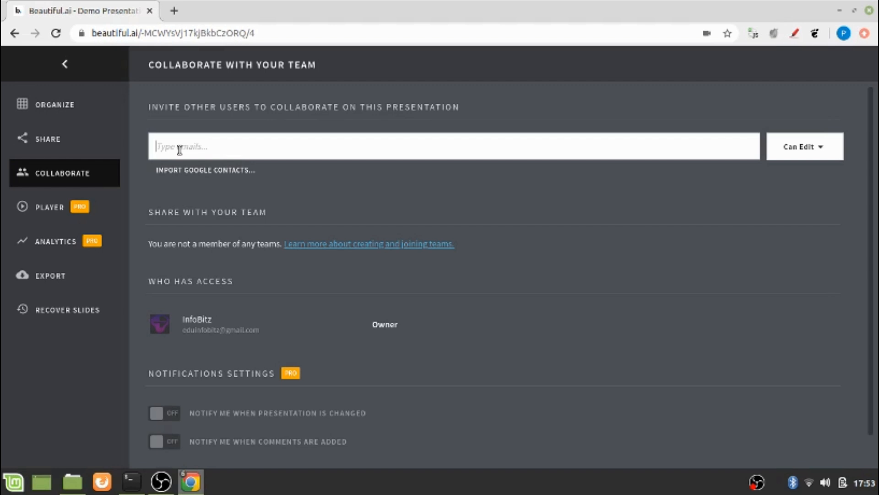
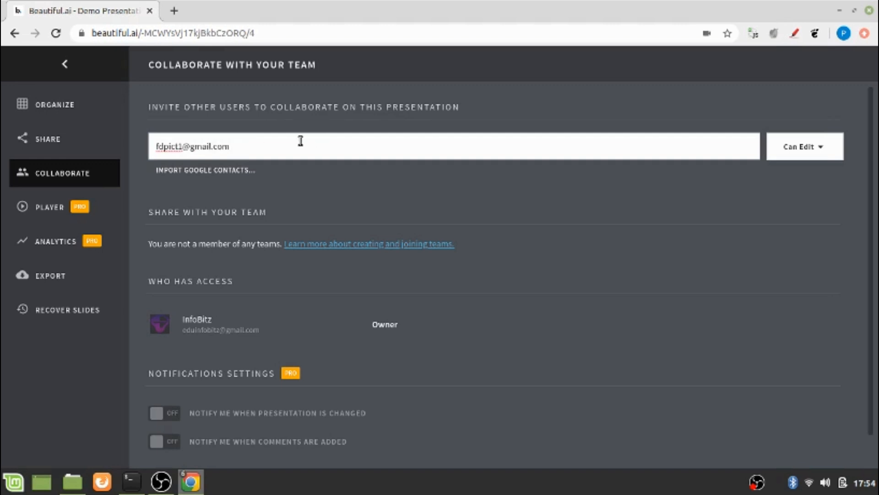
pyautogui.click(822, 151)
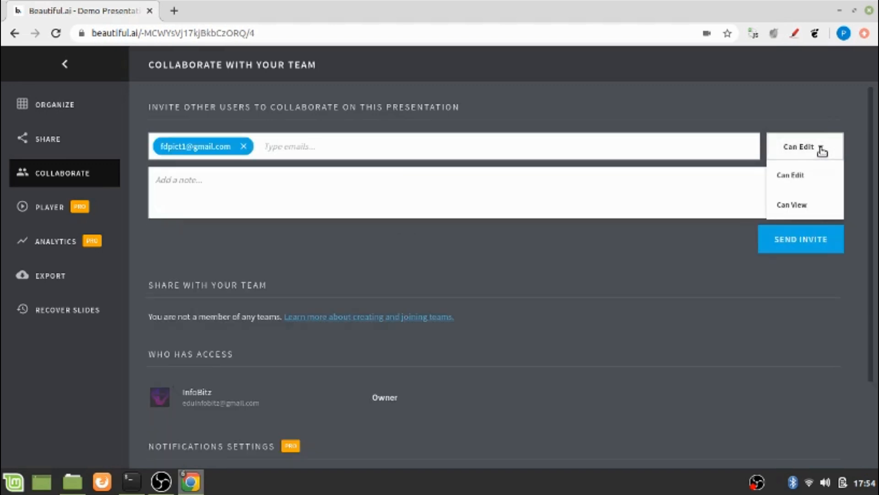
pyautogui.click(379, 179)
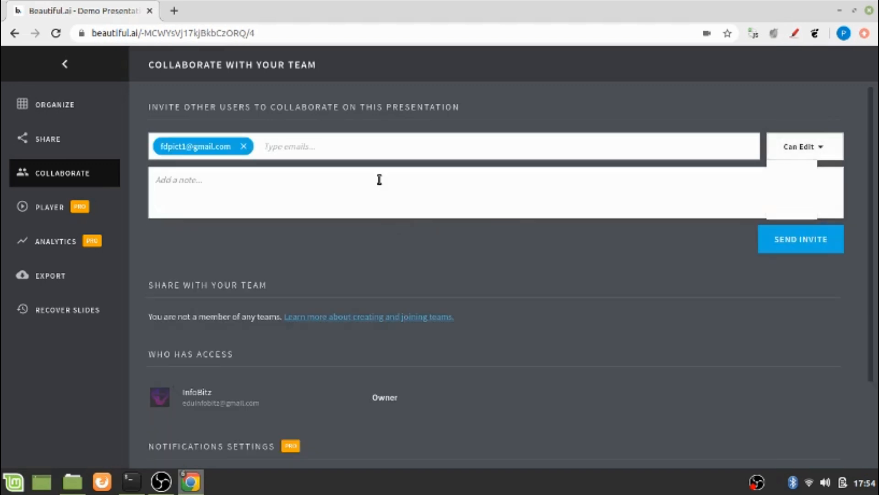
# Add the note 'Please check the presentation and do any modification if required' and send the invite.
pyautogui.click(380, 179)
pyautogui.write('Please ch')
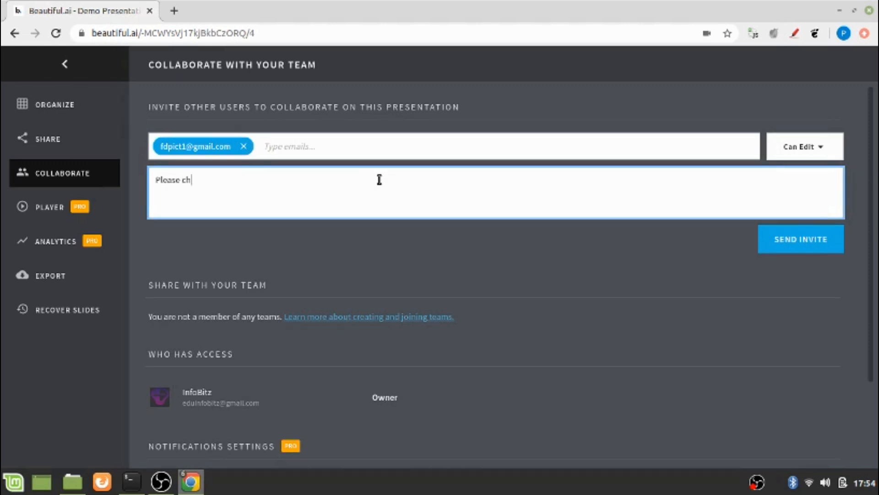
pyautogui.write('e k the presentat')
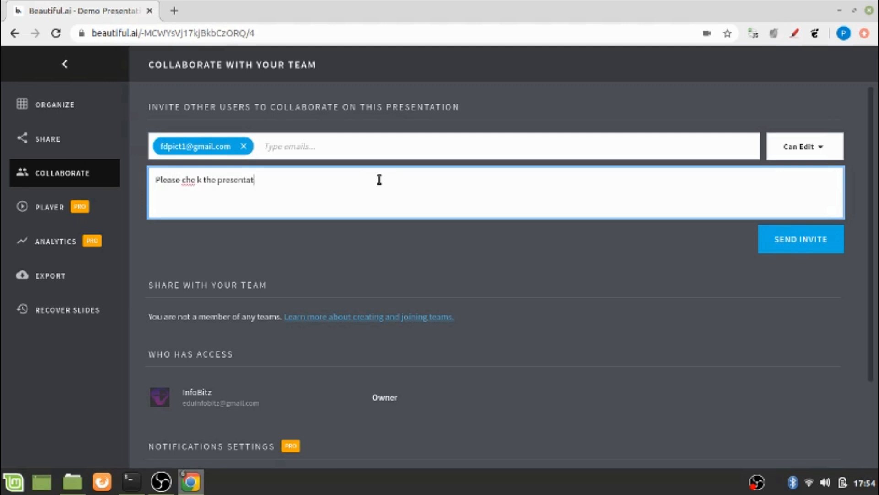
pyautogui.write('ion and')
pyautogui.click(198, 181)
pyautogui.write('c')
pyautogui.click(305, 180)
pyautogui.write('do any ')
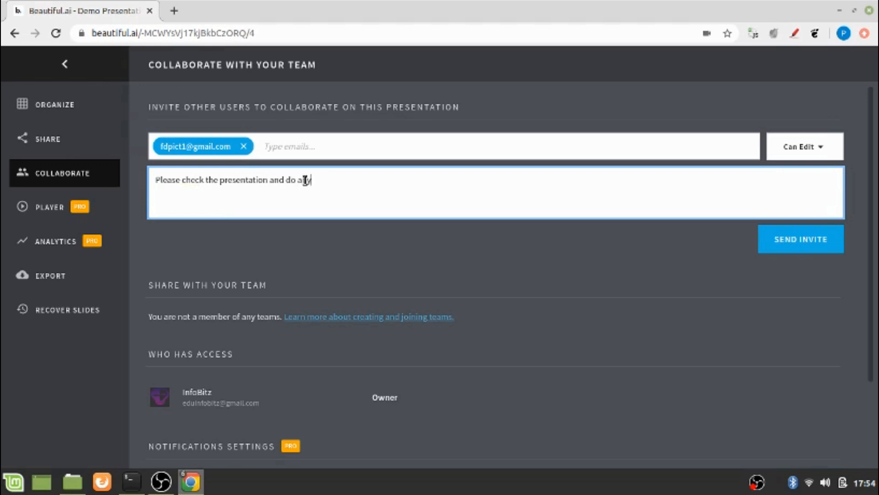
pyautogui.write('modification if required')
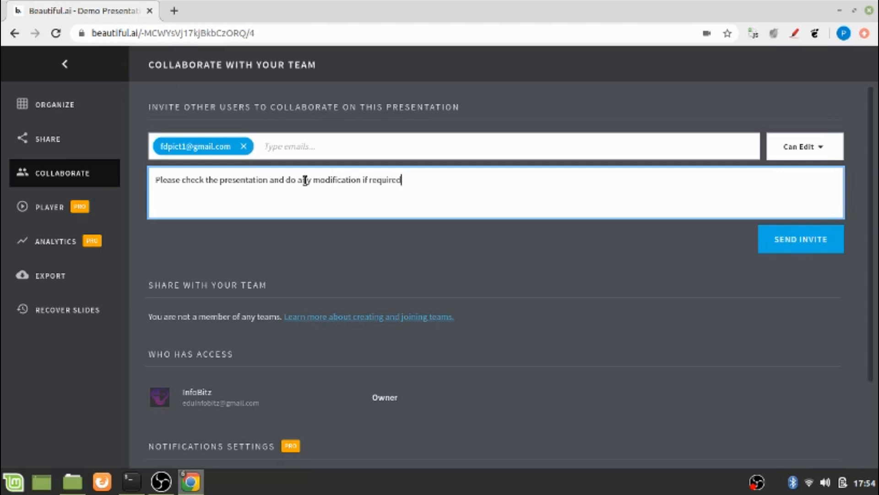
pyautogui.click(798, 241)
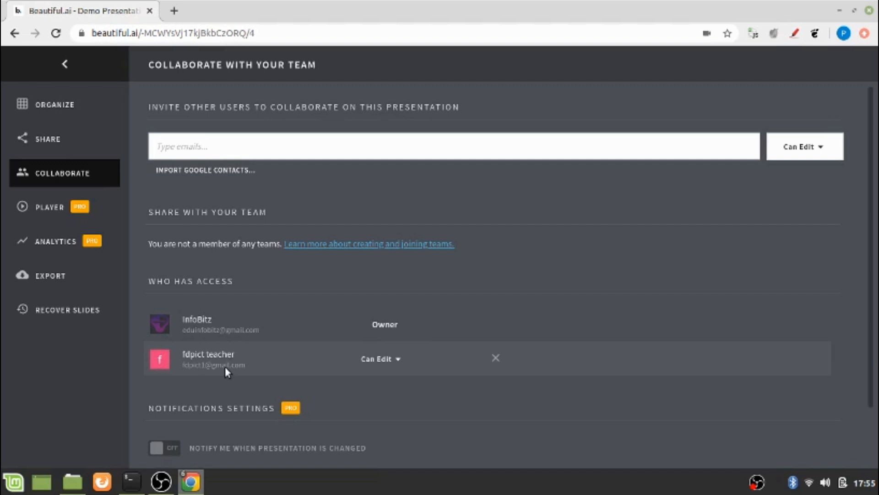
# Make the presentation public and e-mail a view invitation to the collaborator's address.
pyautogui.click(48, 140)
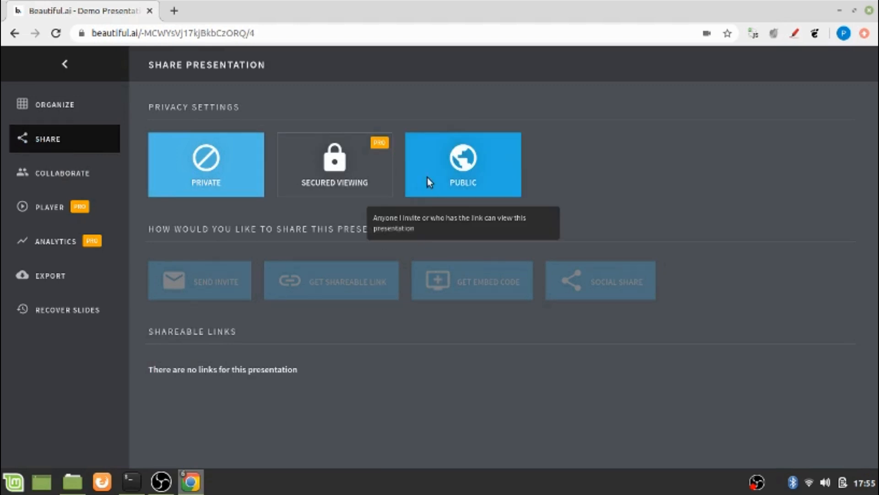
pyautogui.click(475, 168)
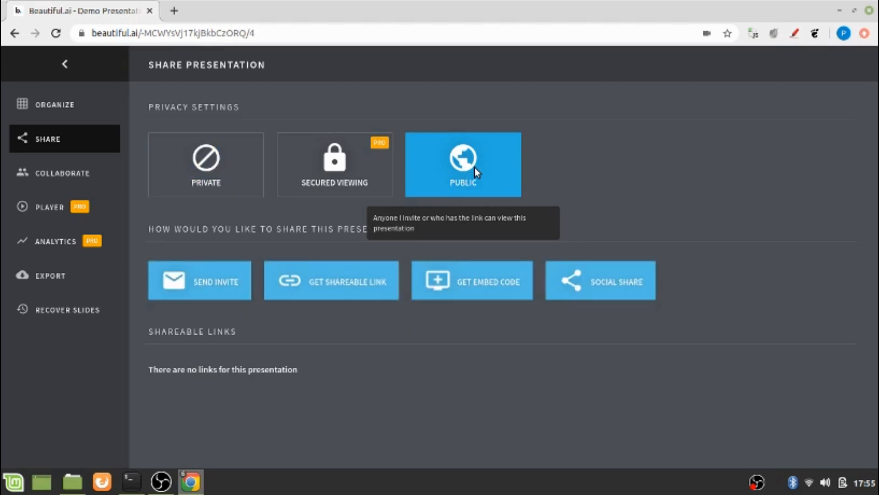
pyautogui.click(203, 293)
pyautogui.click(229, 272)
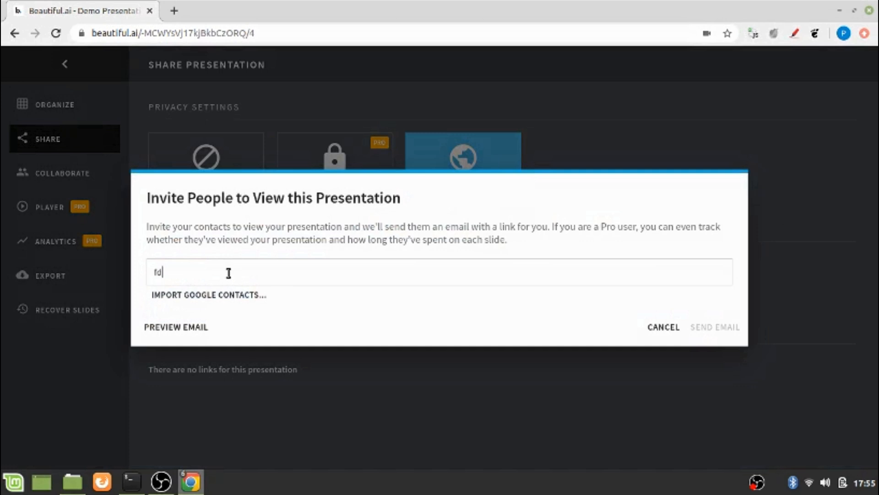
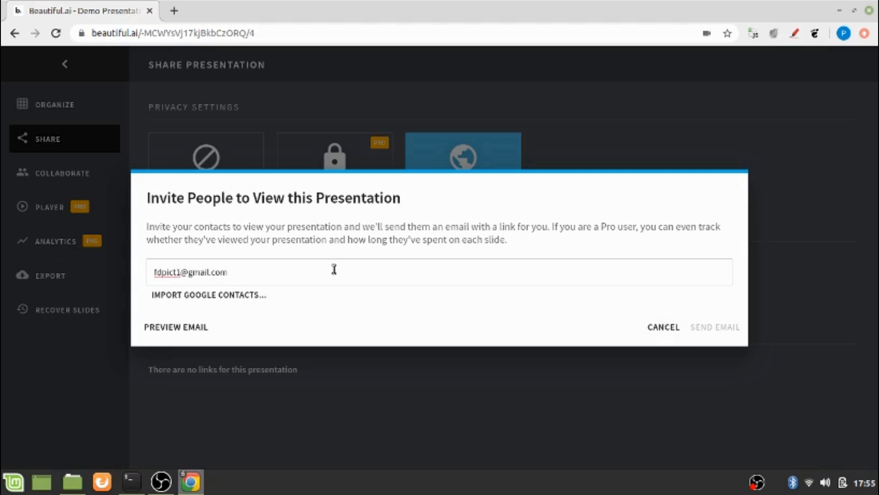
pyautogui.press('Return')
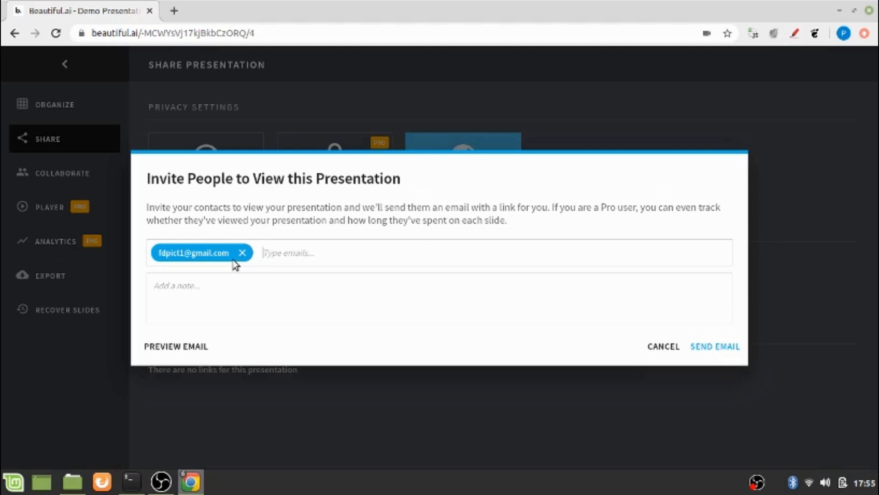
pyautogui.click(708, 349)
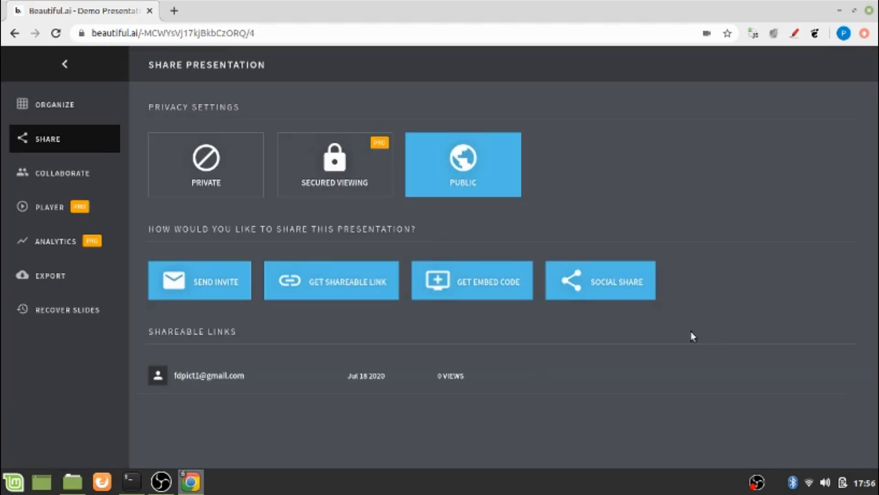
# Create and copy a shareable link named 'Demo presentation', then preview the embed code and social sharing options.
pyautogui.click(317, 291)
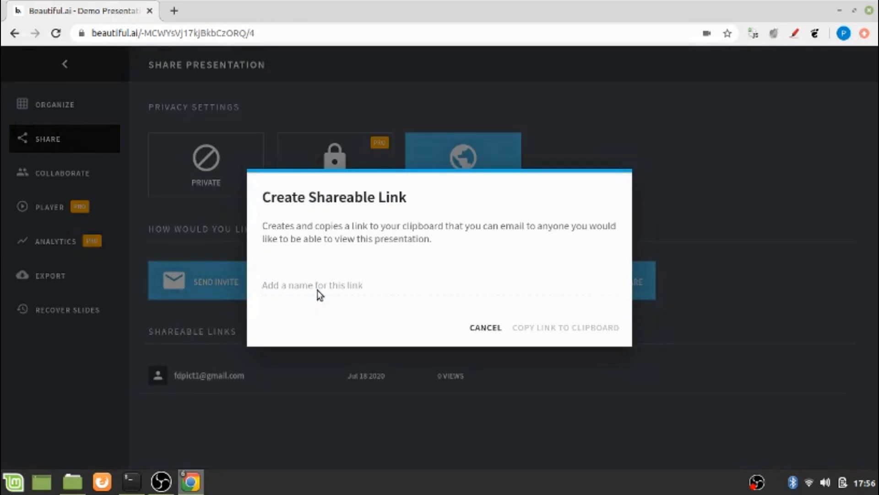
pyautogui.click(317, 289)
pyautogui.write('Demo presentation')
pyautogui.click(533, 329)
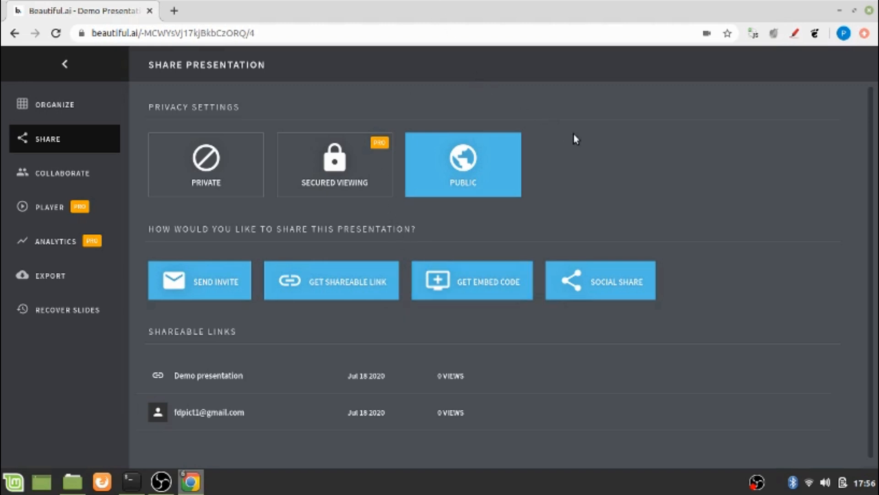
pyautogui.click(481, 294)
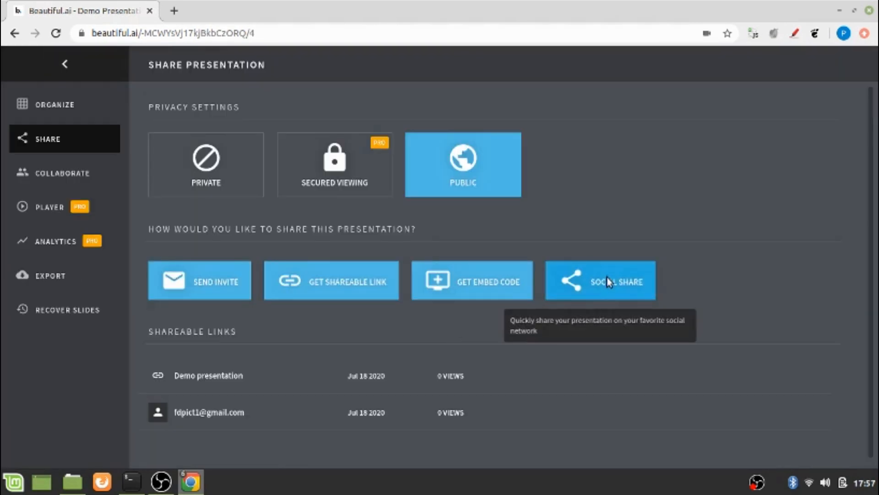
pyautogui.click(610, 283)
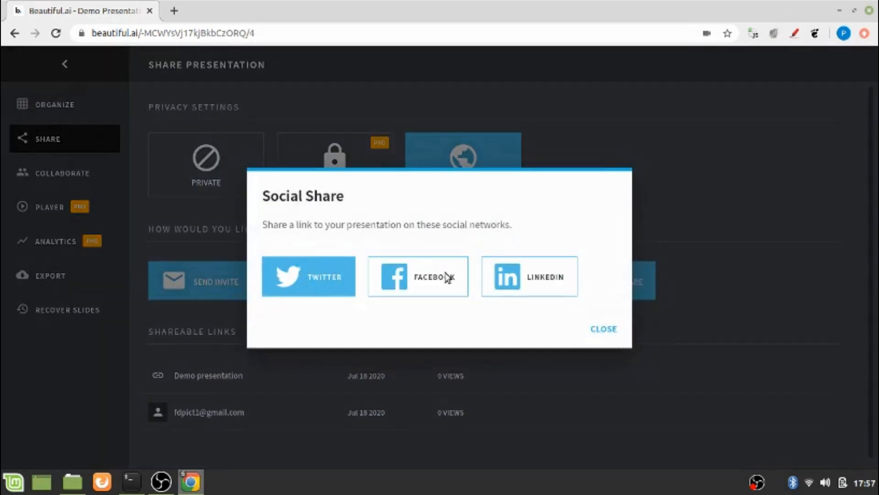
pyautogui.click(603, 336)
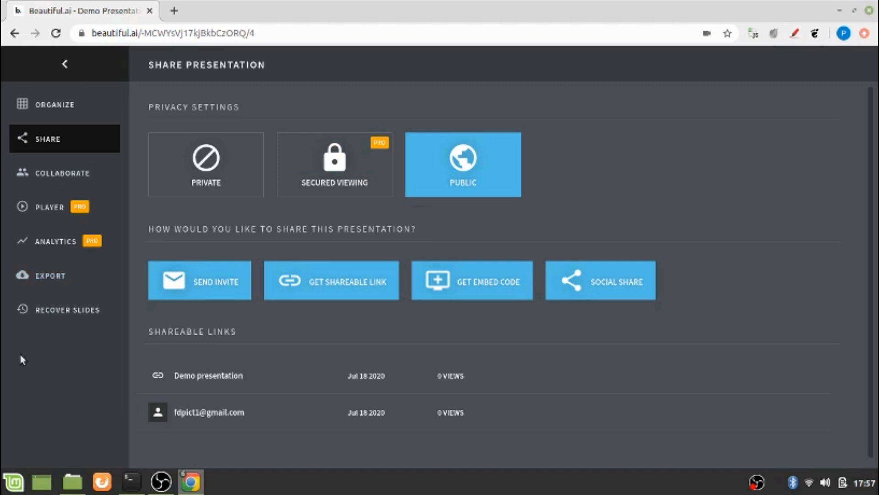
# Export the deck as PowerPoint with slides as images.
pyautogui.click(54, 278)
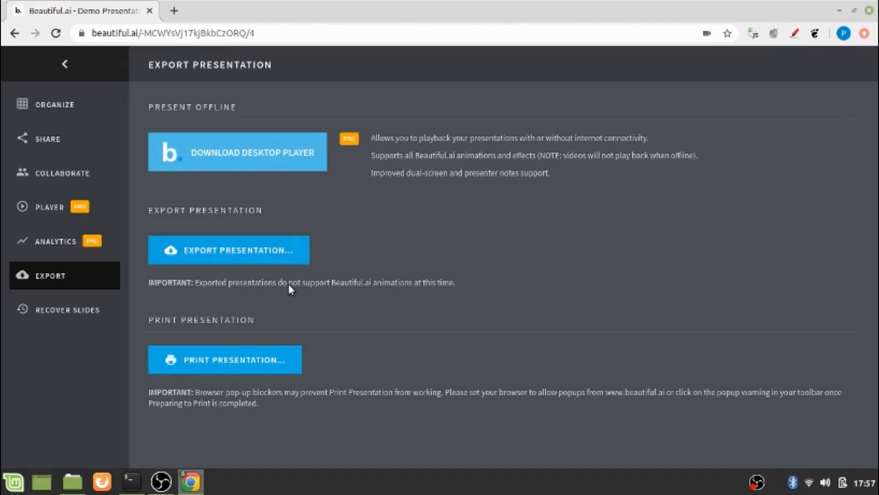
pyautogui.click(283, 250)
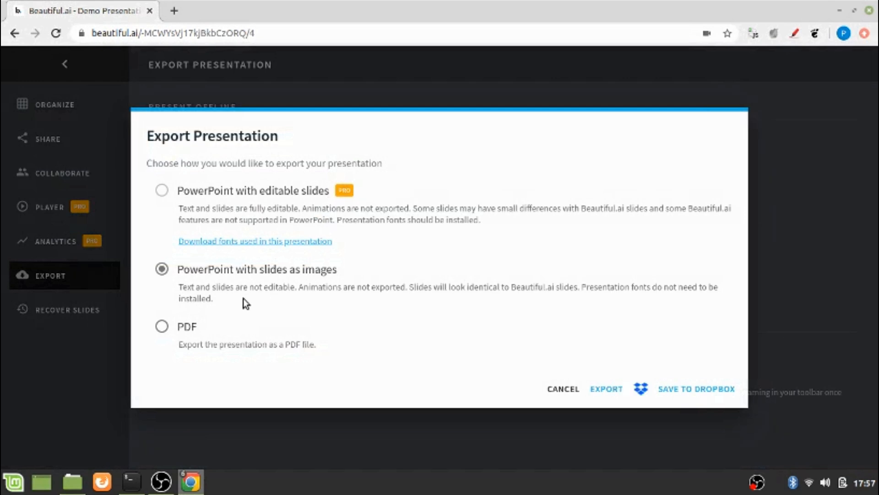
pyautogui.click(163, 327)
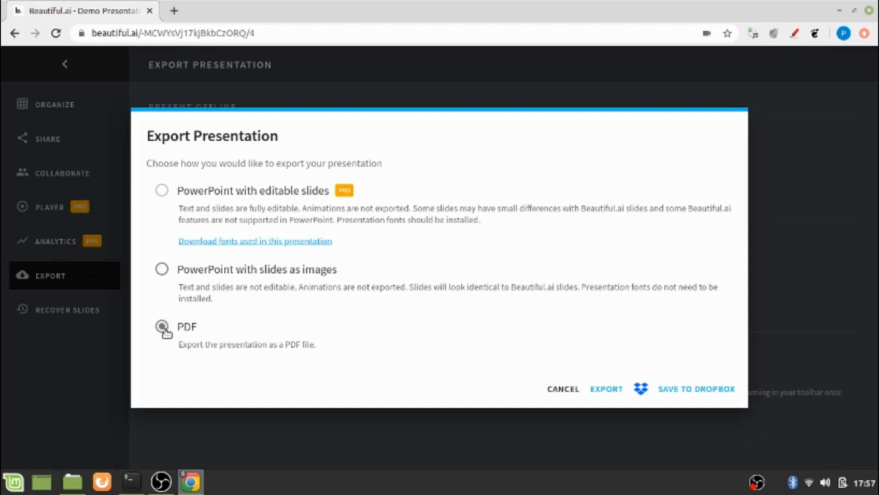
pyautogui.click(163, 270)
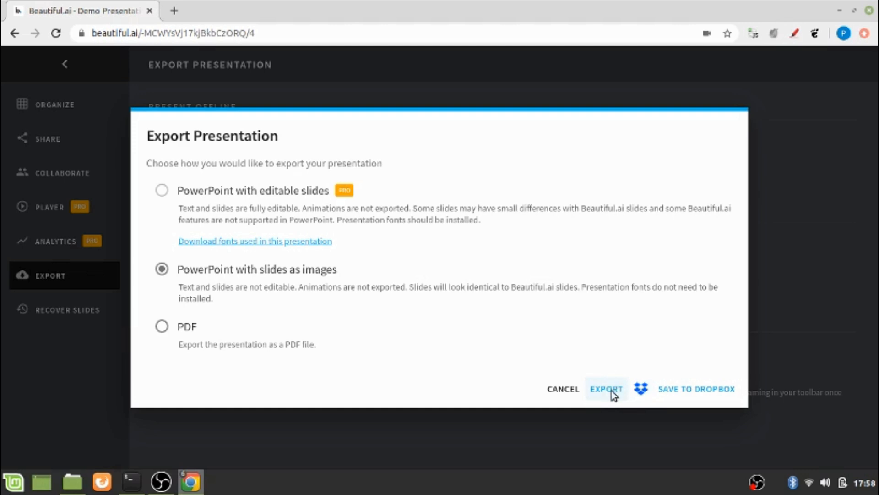
pyautogui.click(793, 265)
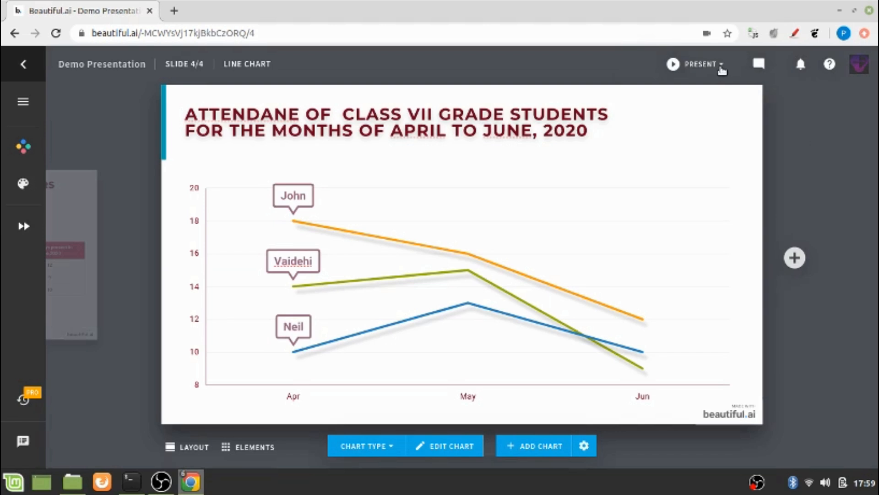
# Play the deck from its first slide with Present From Beginning.
pyautogui.click(722, 69)
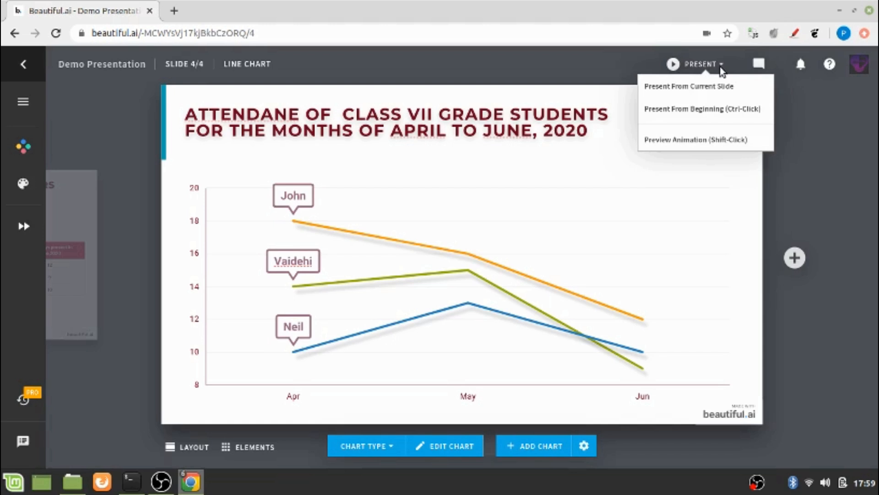
pyautogui.click(723, 68)
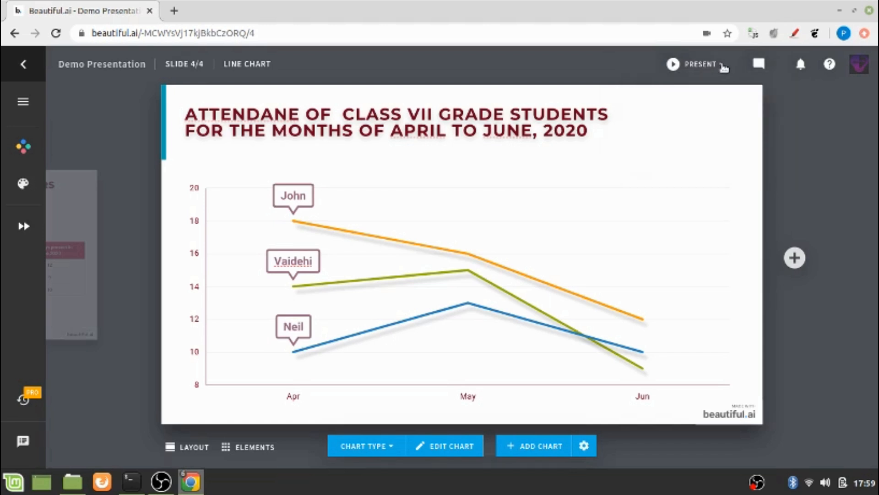
pyautogui.click(723, 69)
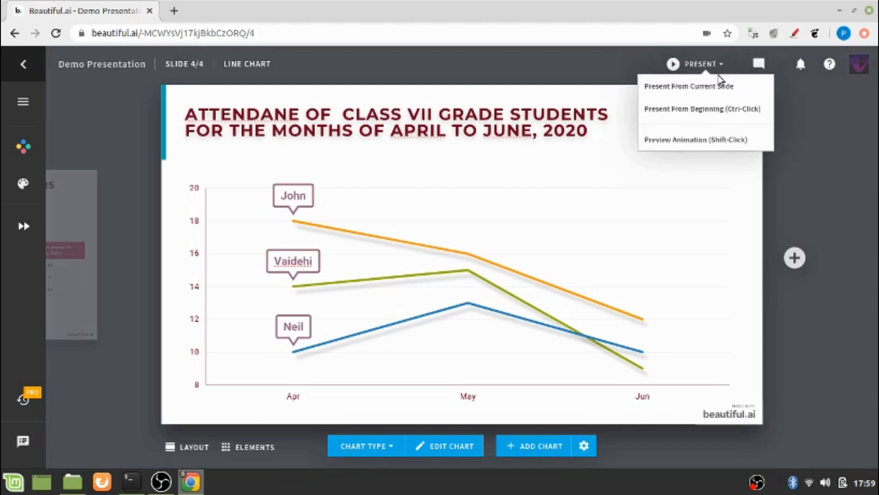
pyautogui.click(698, 113)
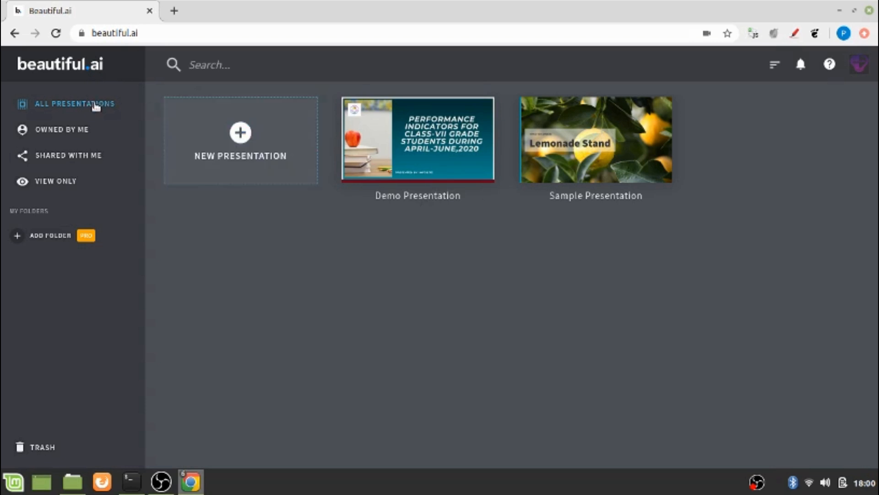
pyautogui.moveTo(438, 149)
pyautogui.moveTo(410, 164)
pyautogui.moveTo(446, 170)
pyautogui.click(42, 447)
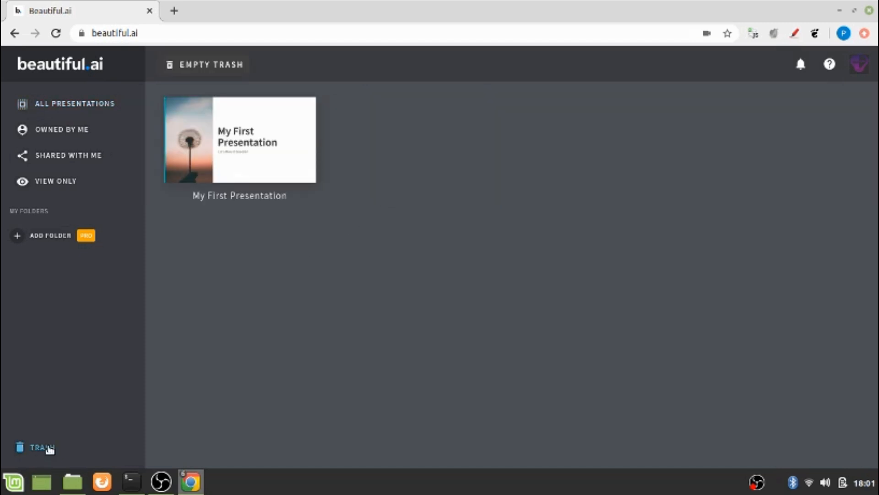
pyautogui.click(48, 106)
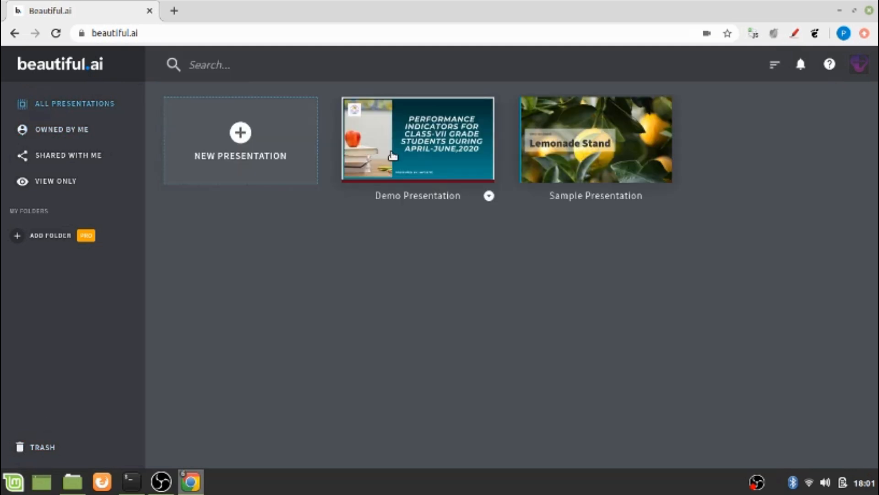